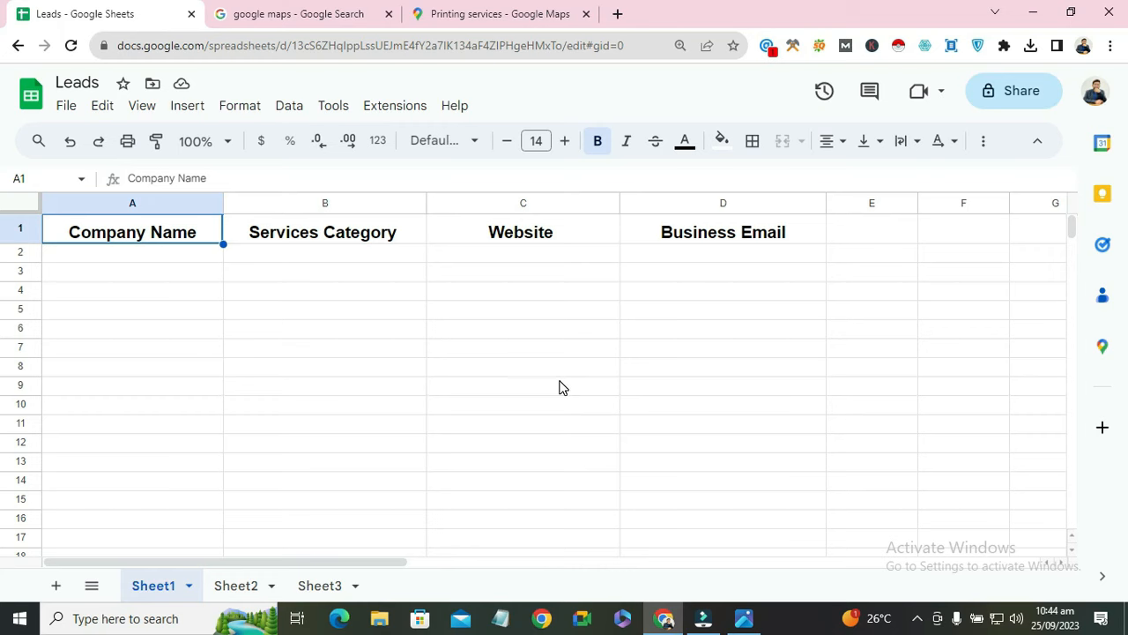
- Open Sheet2 of the Leads spreadsheet and review its column headings from Company Name across to Uk
{"action": "left_click", "coordinate": [243, 587]}
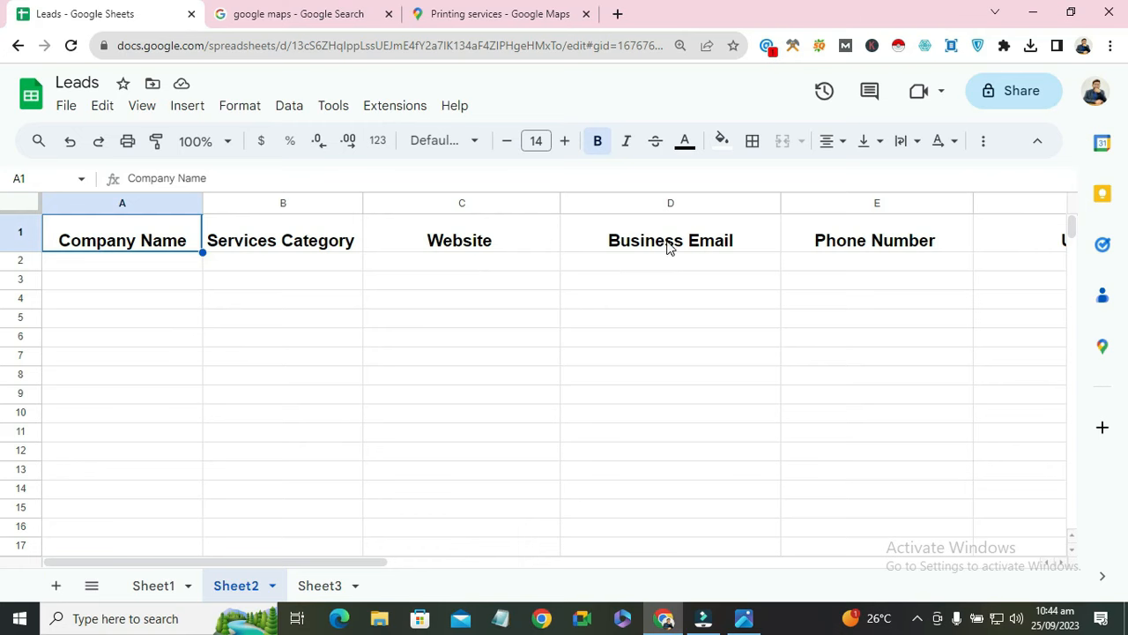
{"action": "left_click_drag", "start_coordinate": [277, 561], "coordinate": [437, 554]}
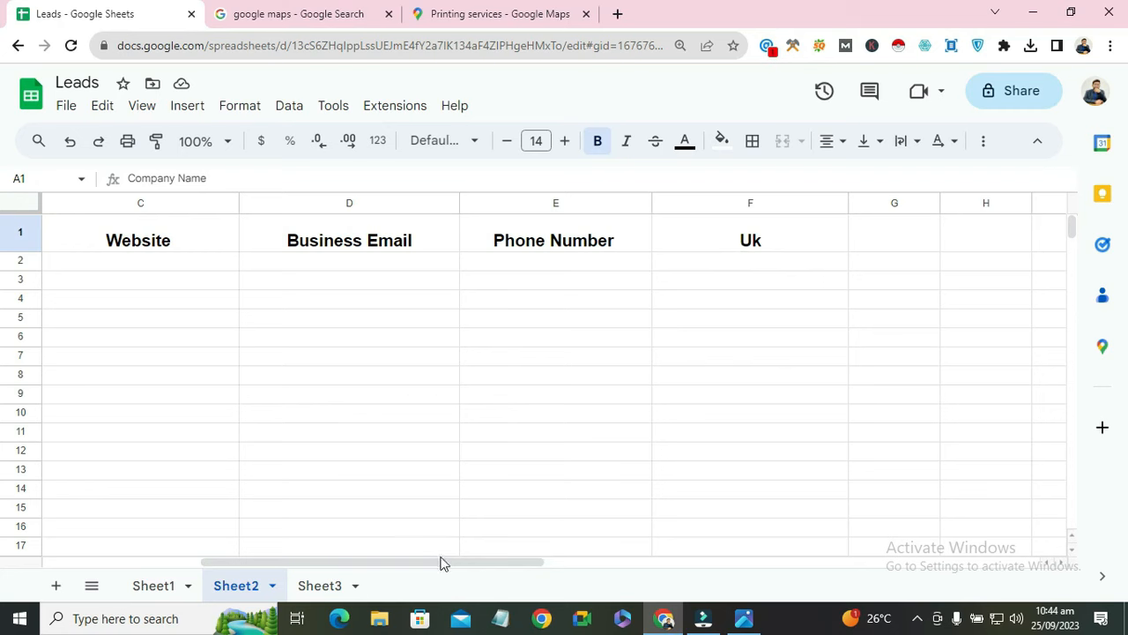
{"action": "left_click_drag", "start_coordinate": [441, 563], "coordinate": [242, 565]}
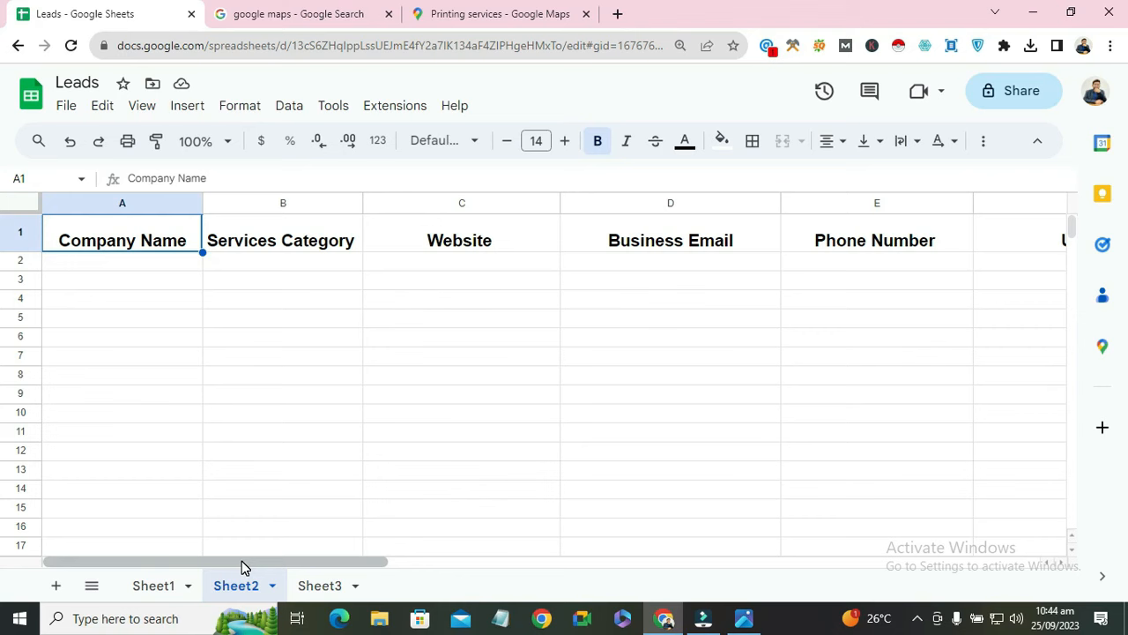
{"action": "mouse_move", "coordinate": [241, 565]}
{"action": "left_mouse_down"}
{"action": "mouse_move", "coordinate": [441, 562]}
{"action": "mouse_move", "coordinate": [226, 551]}
{"action": "left_mouse_up"}
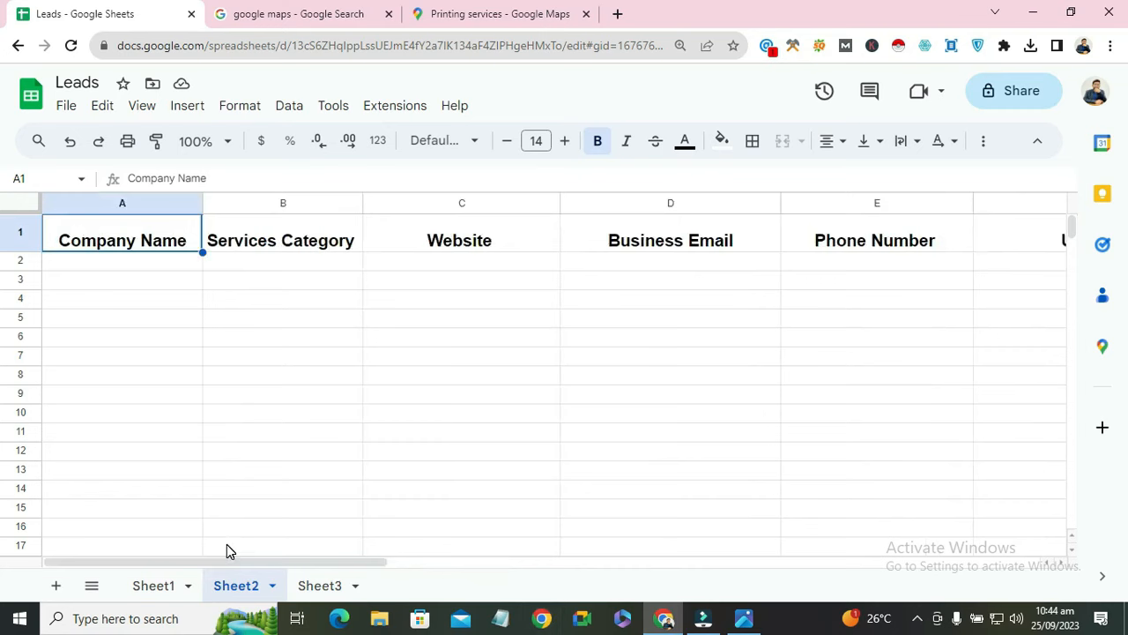
- Open Sheet3 and review the sample lead row and all column headings through Address
{"action": "left_click", "coordinate": [339, 588]}
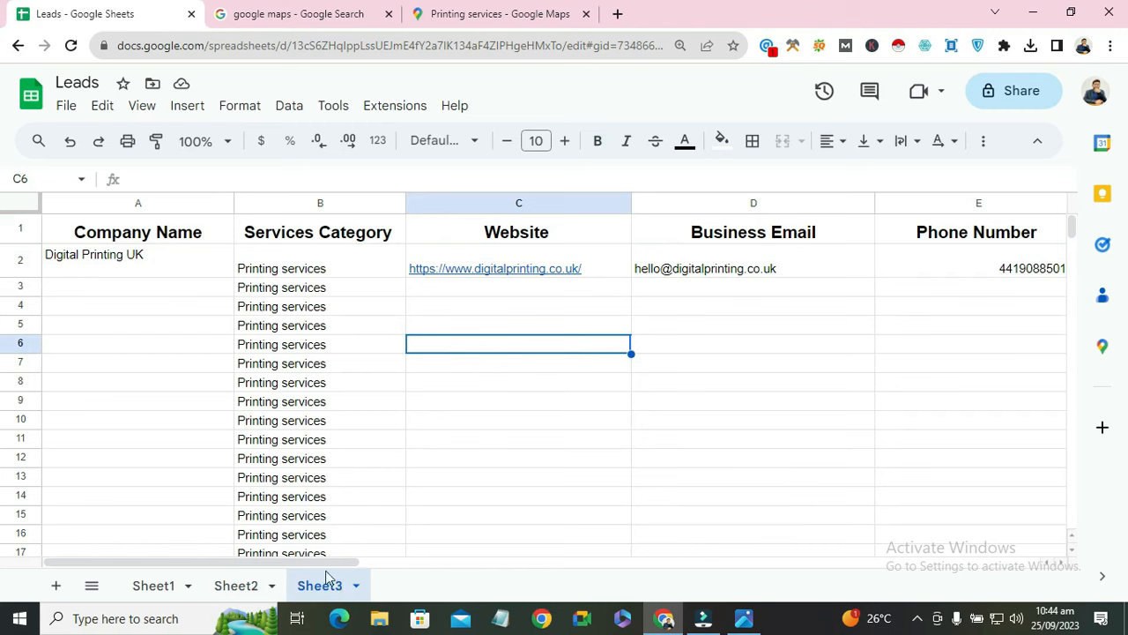
{"action": "left_click_drag", "start_coordinate": [300, 560], "coordinate": [589, 525]}
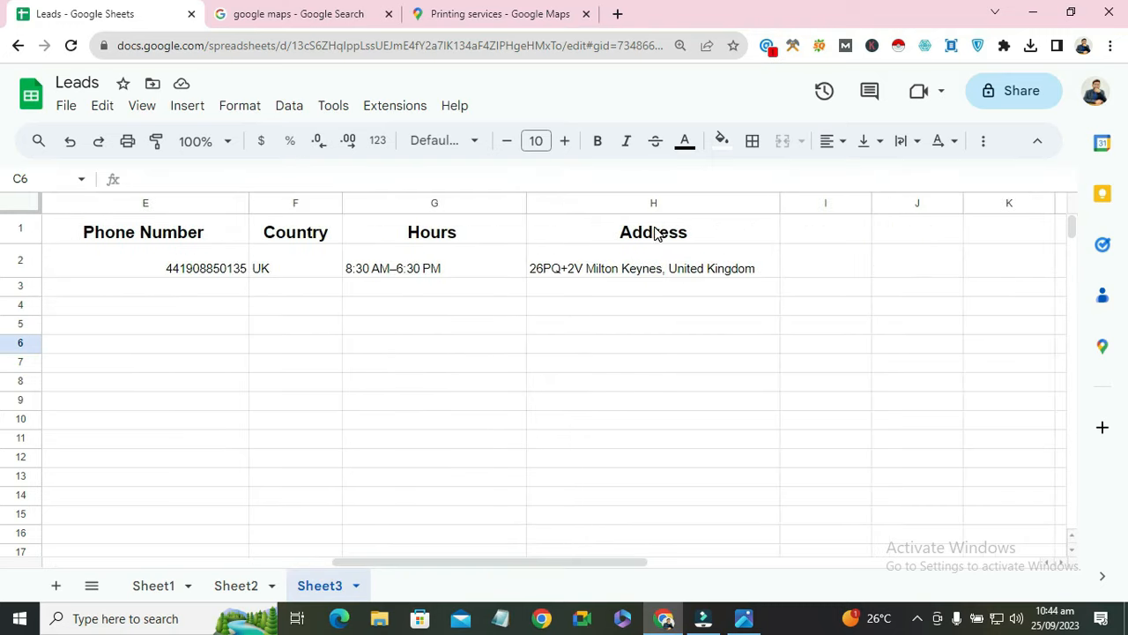
{"action": "left_click_drag", "start_coordinate": [511, 562], "coordinate": [646, 550]}
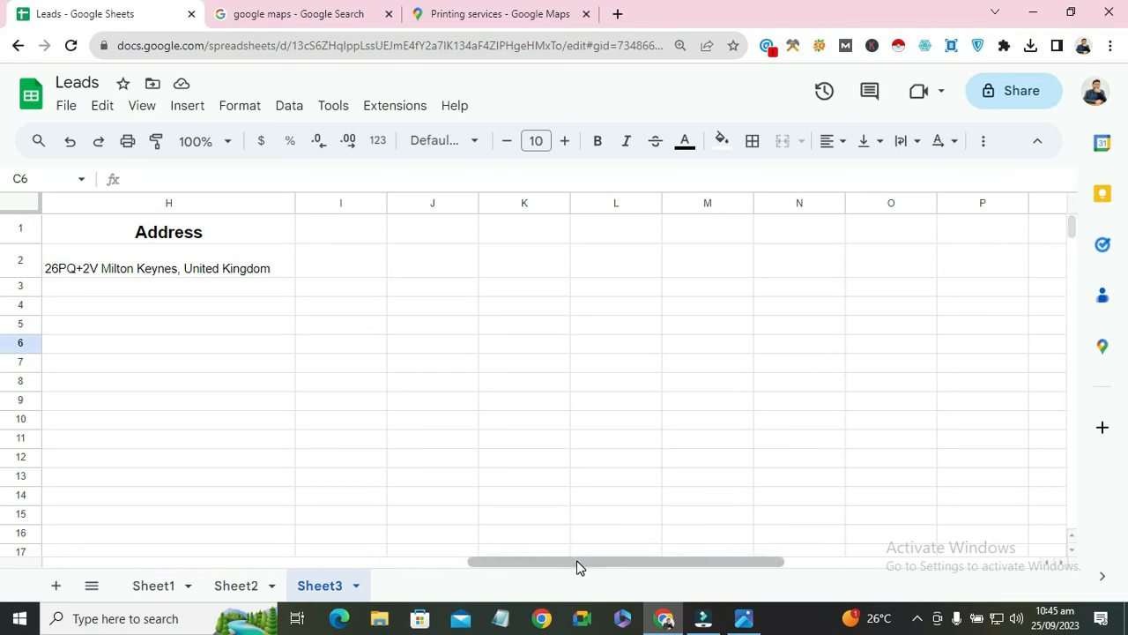
{"action": "left_click_drag", "start_coordinate": [577, 567], "coordinate": [99, 505]}
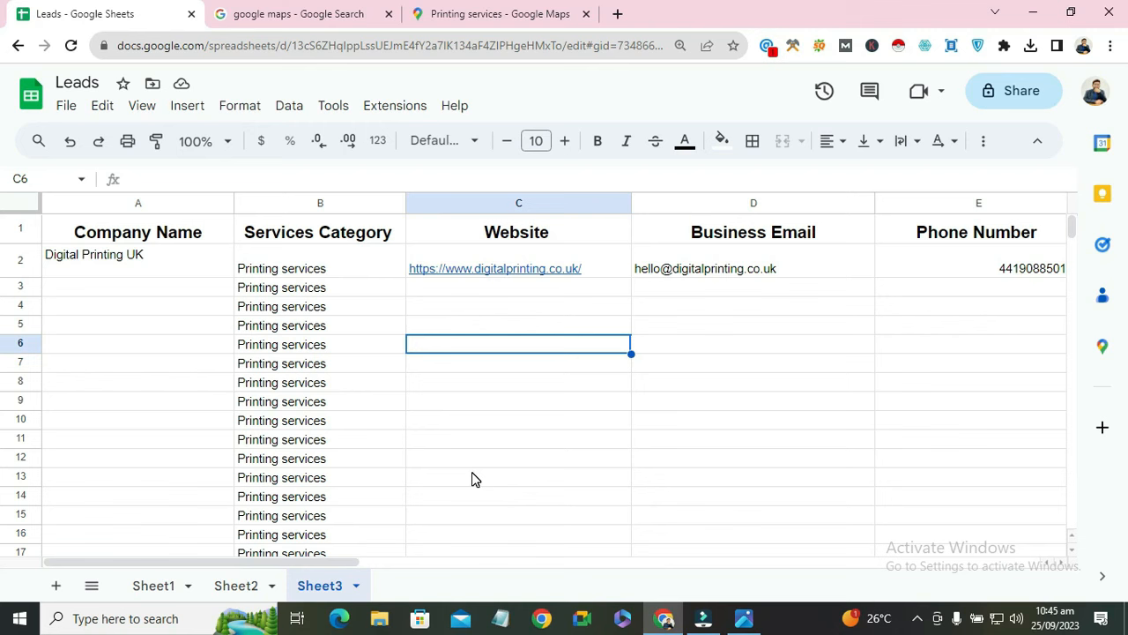
- Switch to Google Maps and look through the list of Printing services results
{"action": "left_click", "coordinate": [451, 10]}
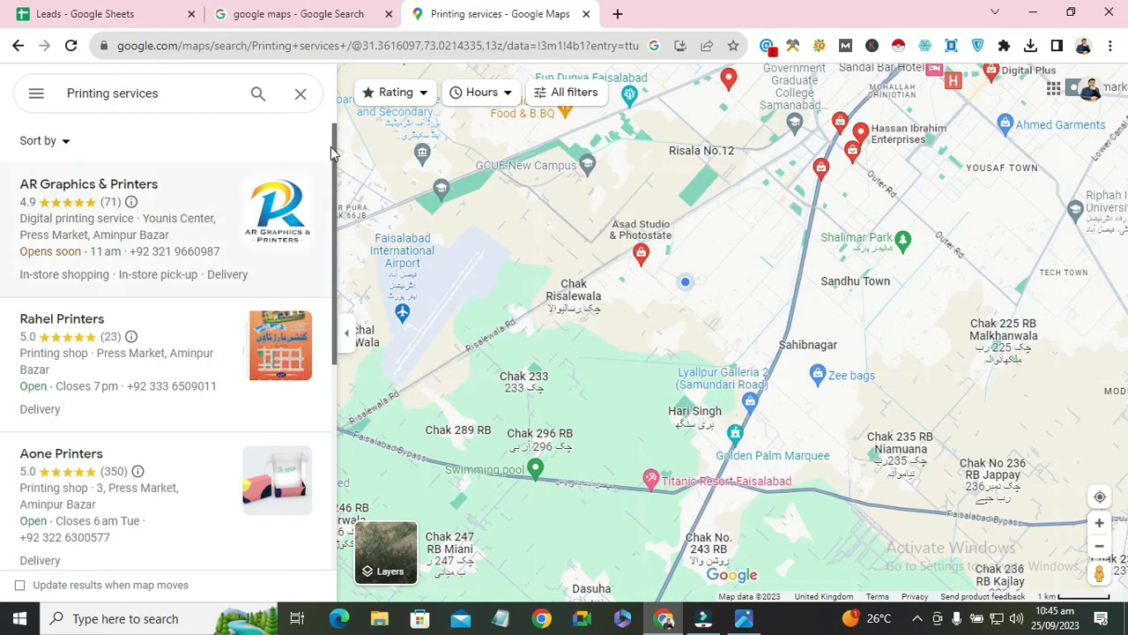
{"action": "left_click_drag", "start_coordinate": [334, 150], "coordinate": [342, 84]}
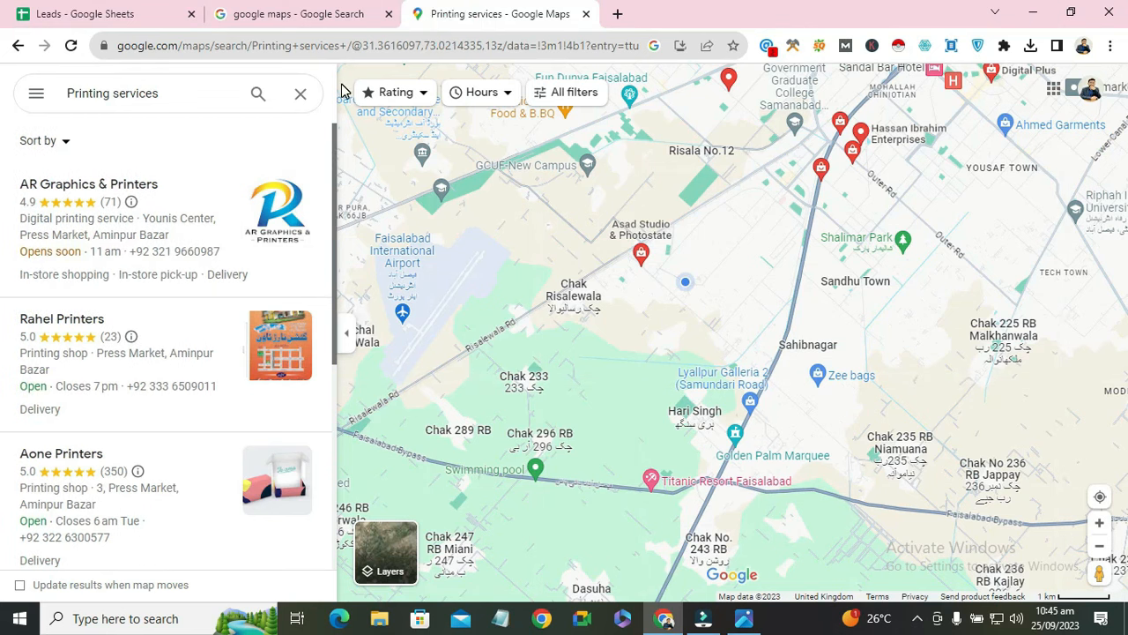
{"action": "left_click", "coordinate": [394, 5]}
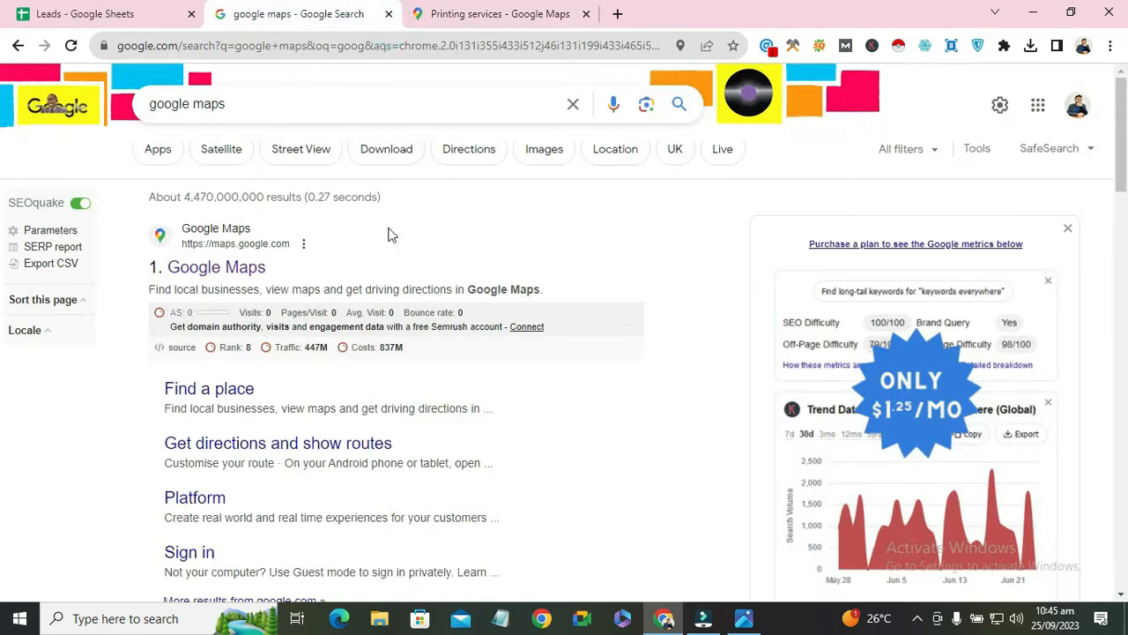
{"action": "left_click", "coordinate": [556, 12]}
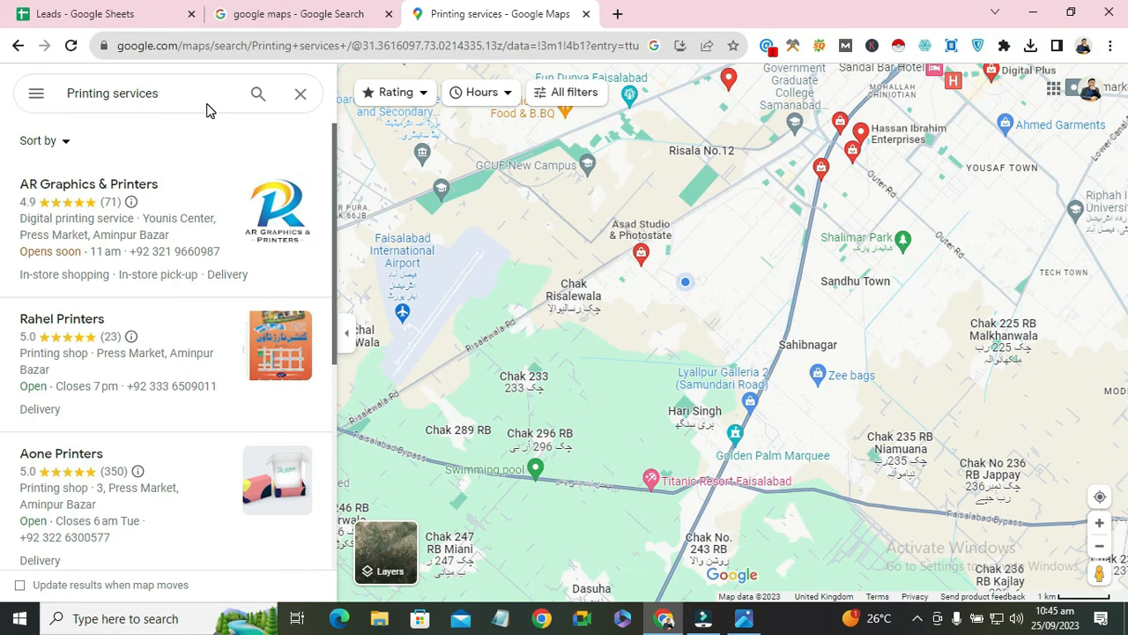
{"action": "left_click_drag", "start_coordinate": [331, 157], "coordinate": [335, 559]}
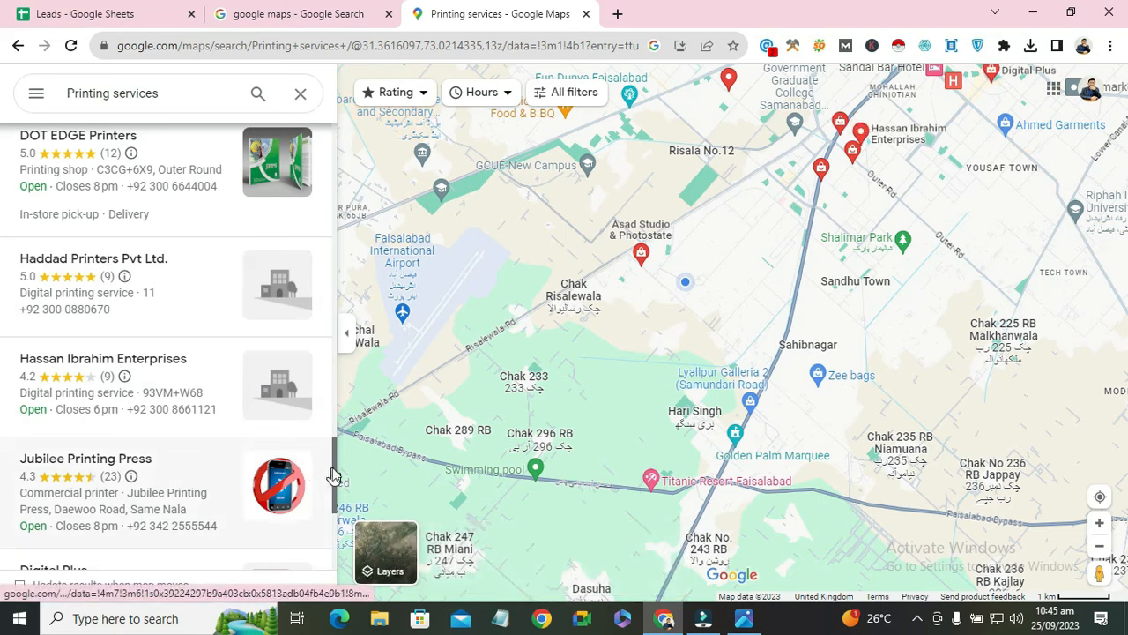
{"action": "left_click_drag", "start_coordinate": [335, 473], "coordinate": [340, 137]}
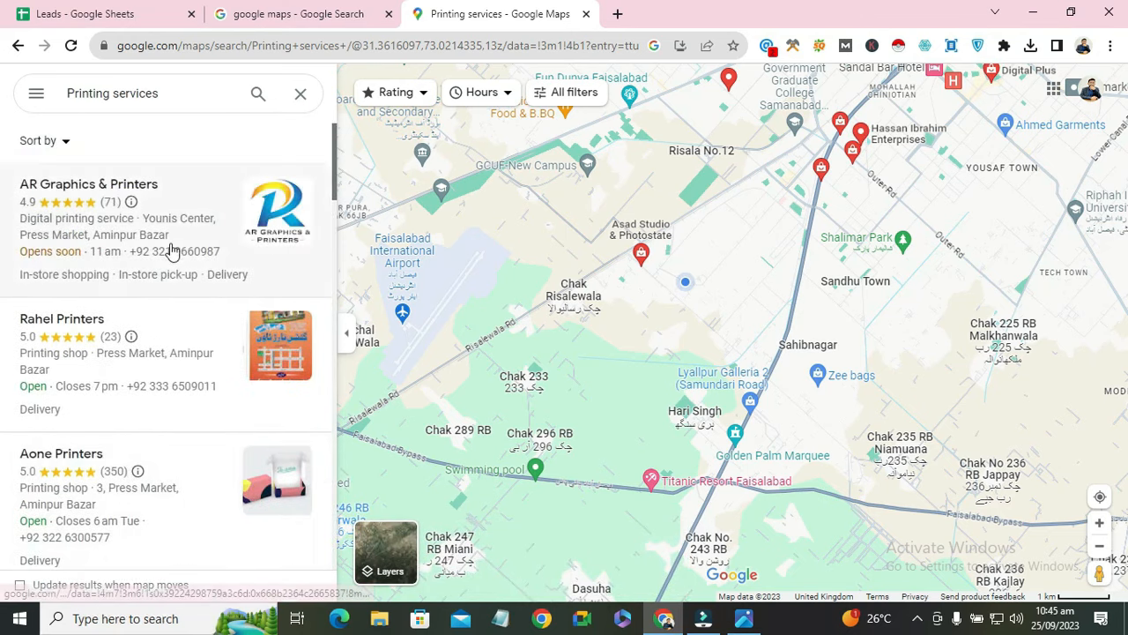
- Search the map for "Printing services in uk" and open the EastLondonPrinter.co.uk listing from the results
{"action": "left_click", "coordinate": [190, 92]}
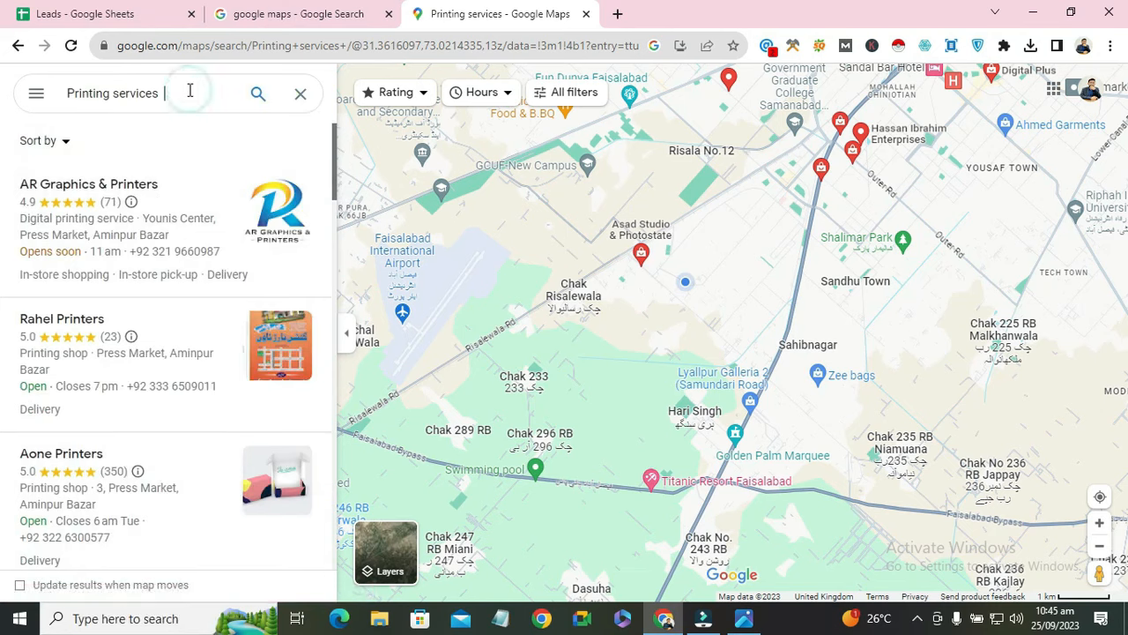
{"action": "type", "text": "in uk"}
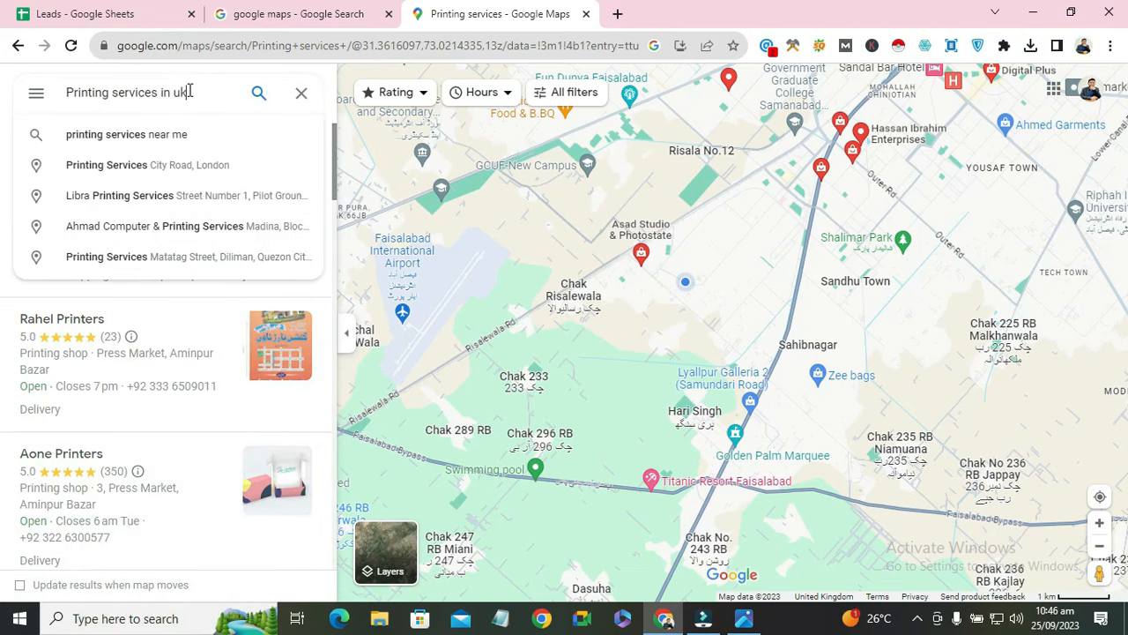
{"action": "key", "text": "Return"}
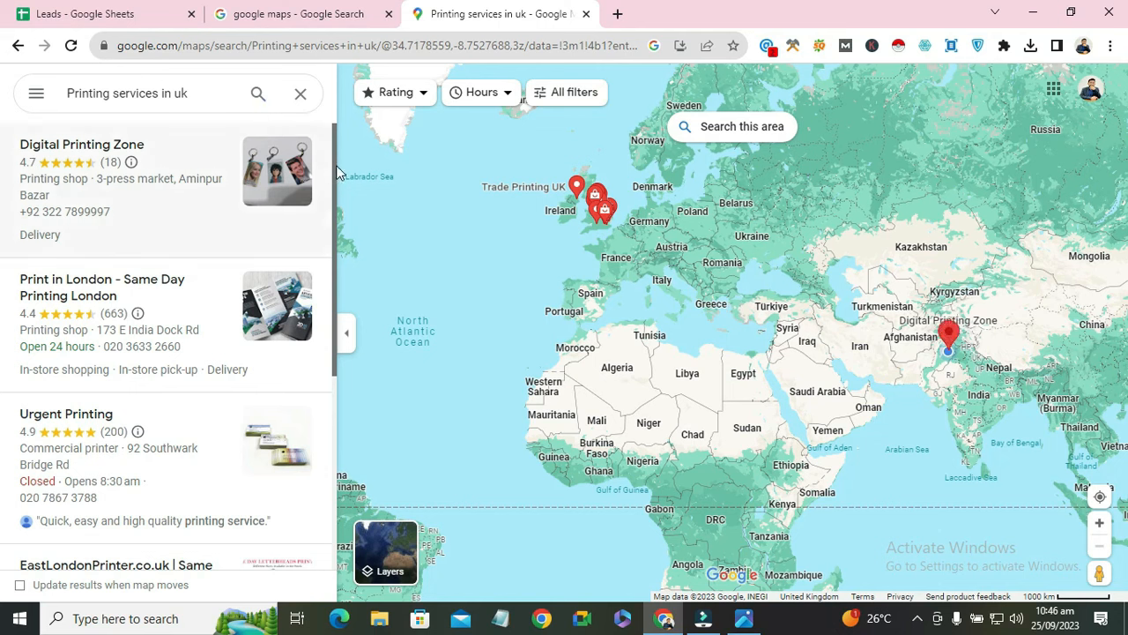
{"action": "left_click_drag", "start_coordinate": [340, 173], "coordinate": [333, 394]}
{"action": "scroll", "coordinate": [327, 367], "scroll_direction": "up", "scroll_amount": 2}
{"action": "scroll", "coordinate": [326, 367], "scroll_direction": "down", "scroll_amount": 2}
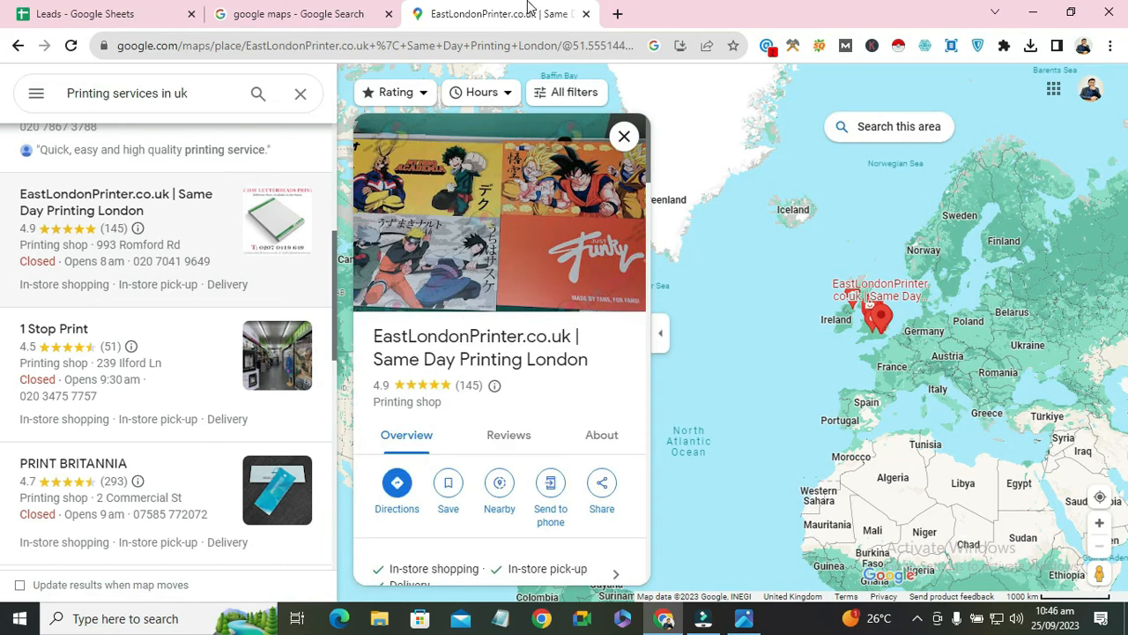
- Switch to the Leads spreadsheet and fill the "Printing services" category from B2 down through B17 on Sheet3
{"action": "left_click", "coordinate": [46, 10]}
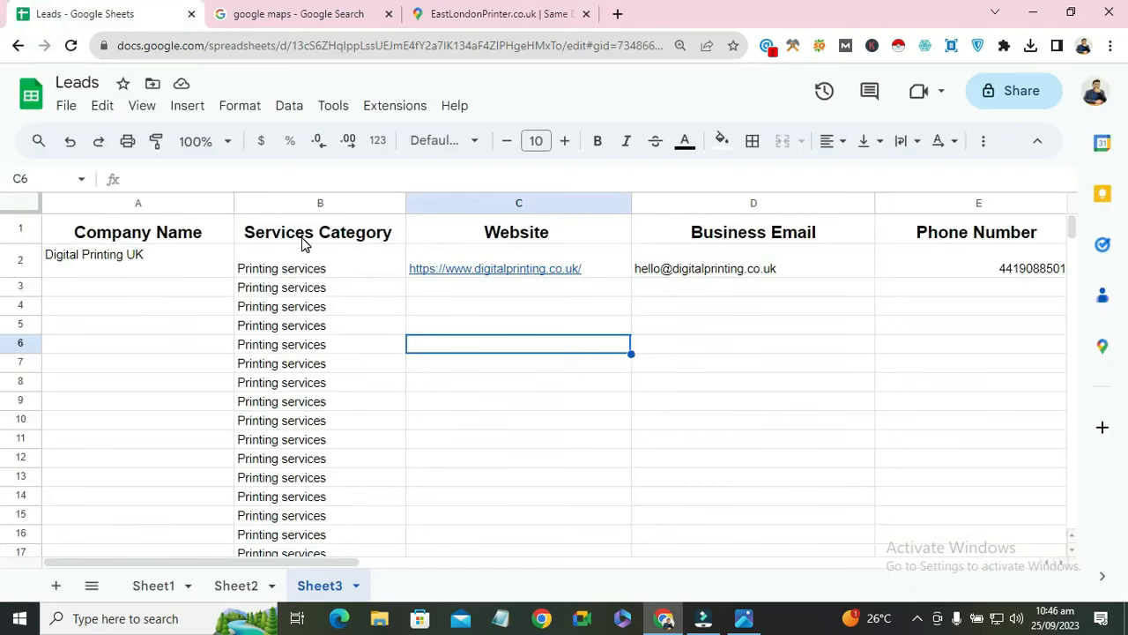
{"action": "left_click", "coordinate": [330, 270]}
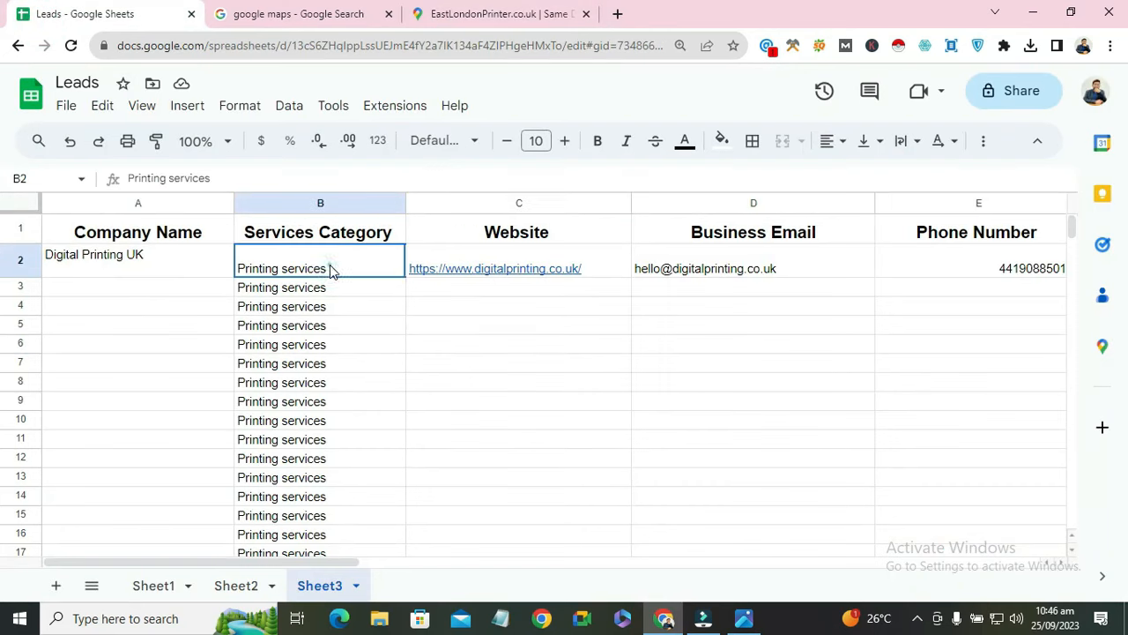
{"action": "left_click_drag", "start_coordinate": [406, 277], "coordinate": [367, 571]}
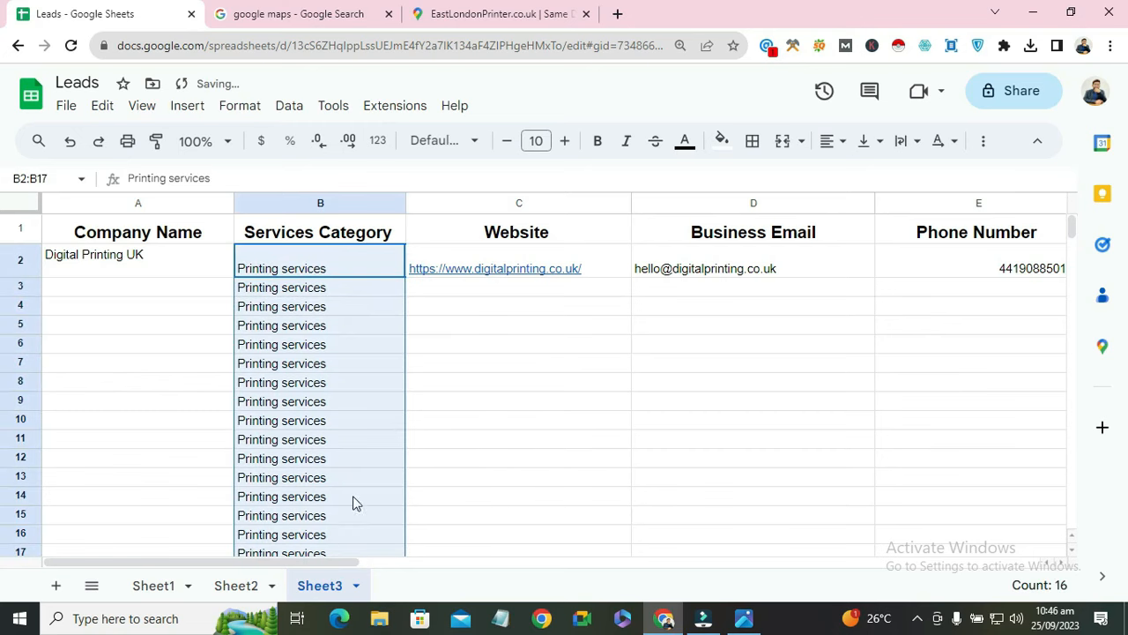
{"action": "left_click", "coordinate": [455, 427]}
- Compare the EastLondonPrinter.co.uk listing's contact details in Google Maps with the lead columns on Sheet3 in Google Sheets
{"action": "left_click", "coordinate": [428, 9]}
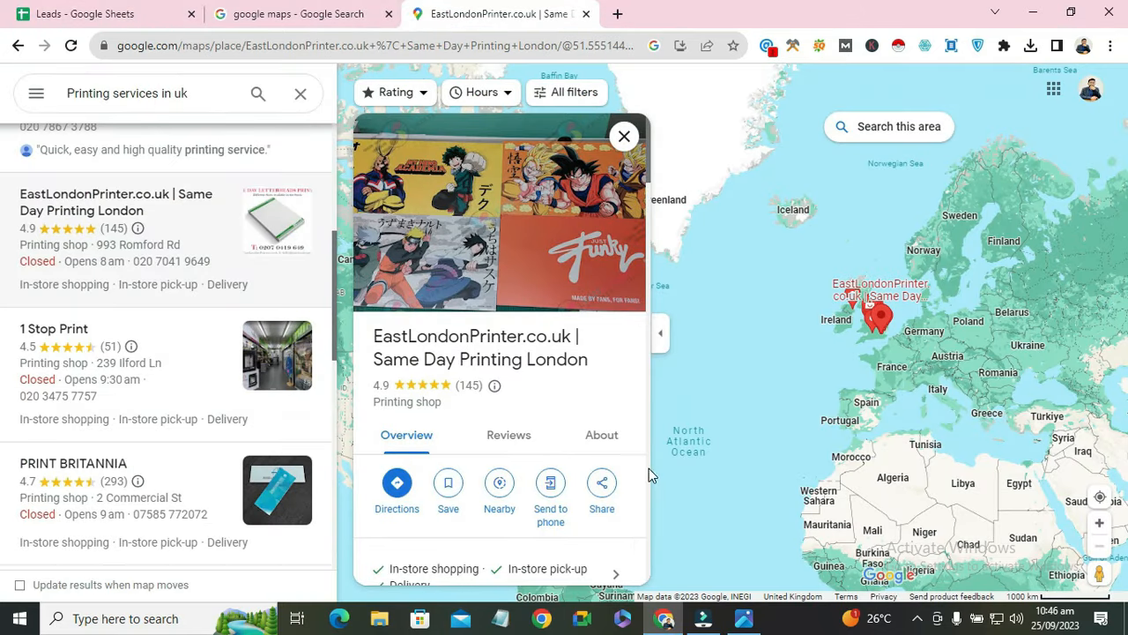
{"action": "scroll", "coordinate": [640, 496], "scroll_direction": "down", "scroll_amount": 3}
{"action": "scroll", "coordinate": [640, 495], "scroll_direction": "down", "scroll_amount": 1}
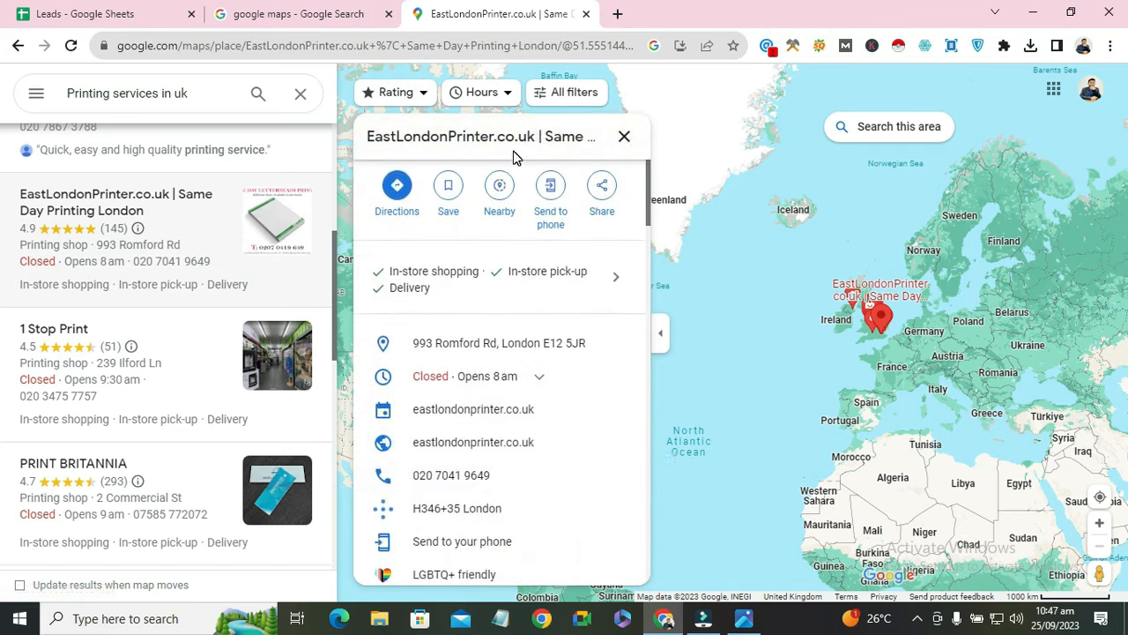
{"action": "left_click", "coordinate": [117, 11]}
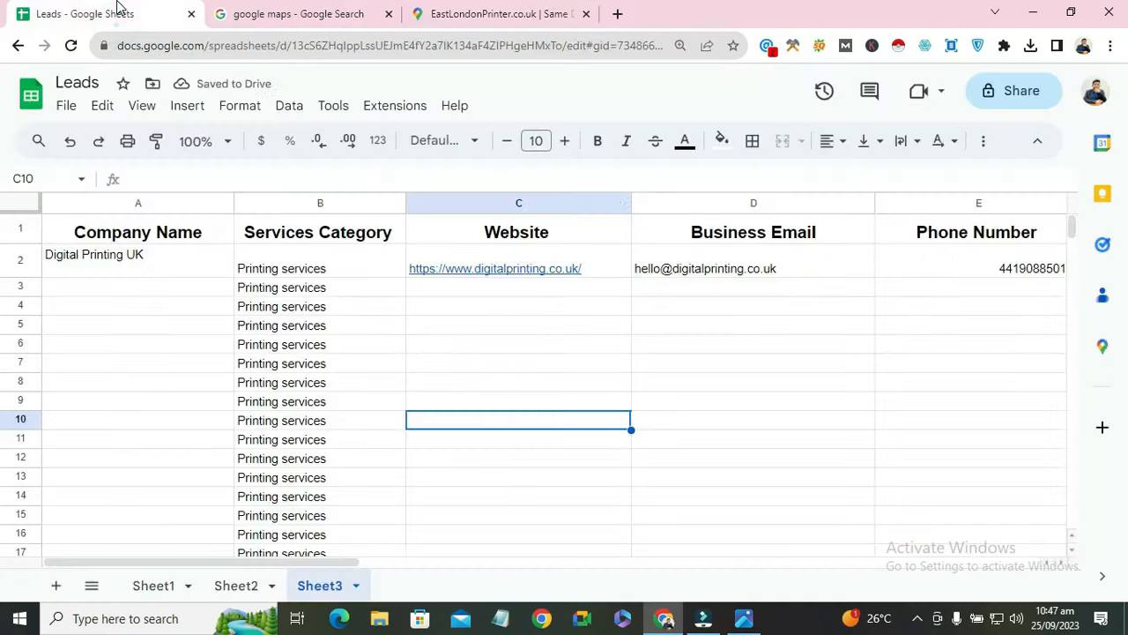
{"action": "left_click", "coordinate": [507, 8]}
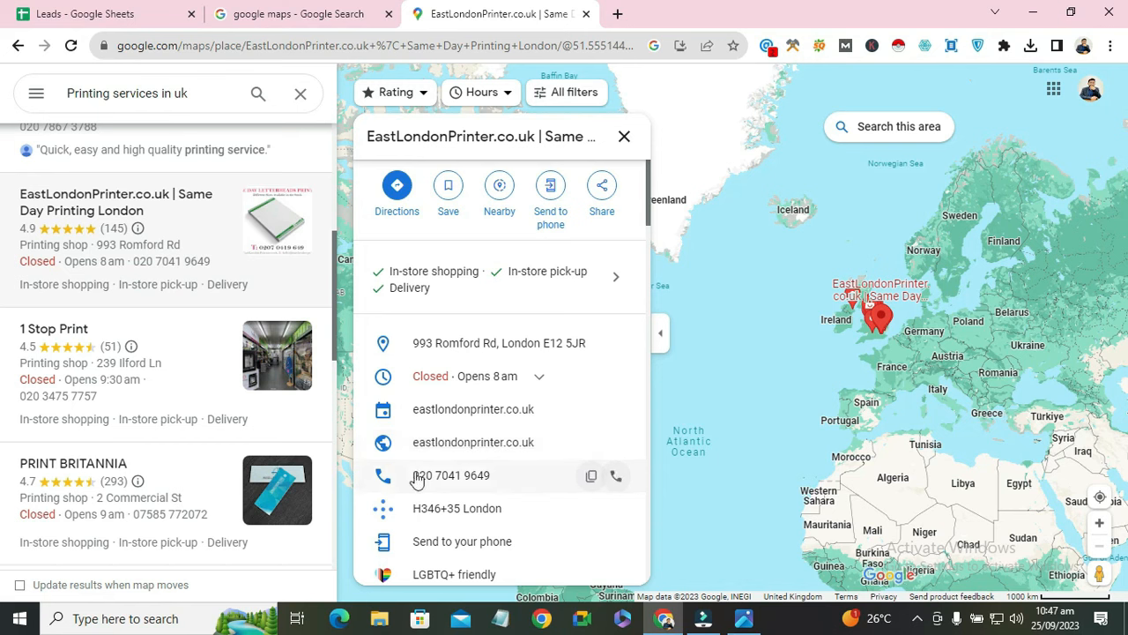
{"action": "left_click", "coordinate": [220, 13]}
{"action": "left_click", "coordinate": [143, 11]}
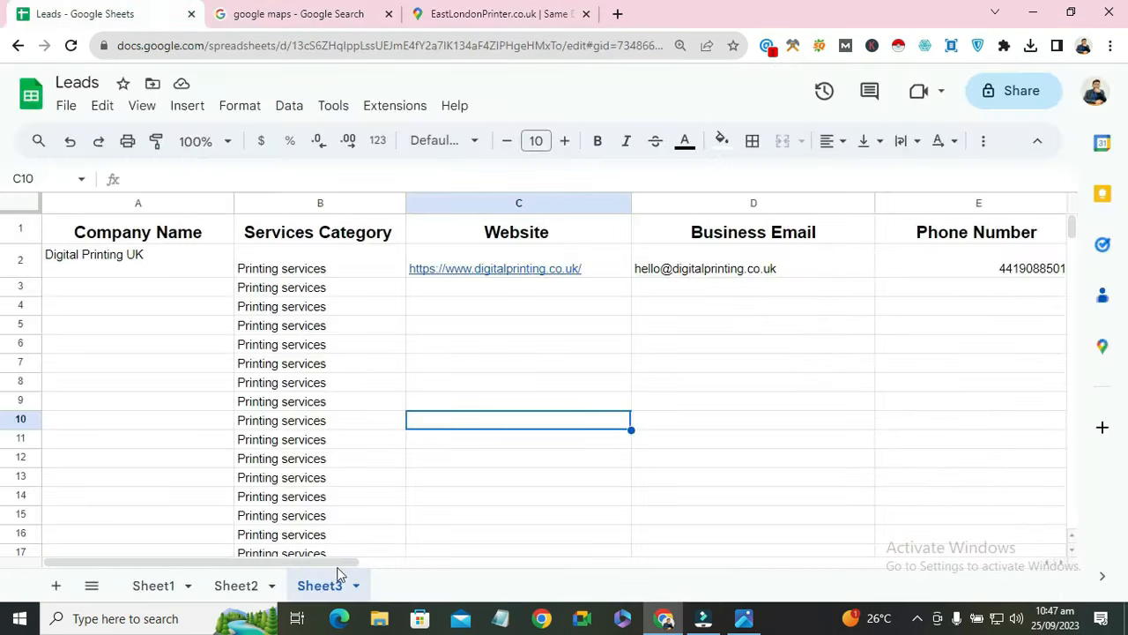
{"action": "left_click_drag", "start_coordinate": [311, 561], "coordinate": [514, 544]}
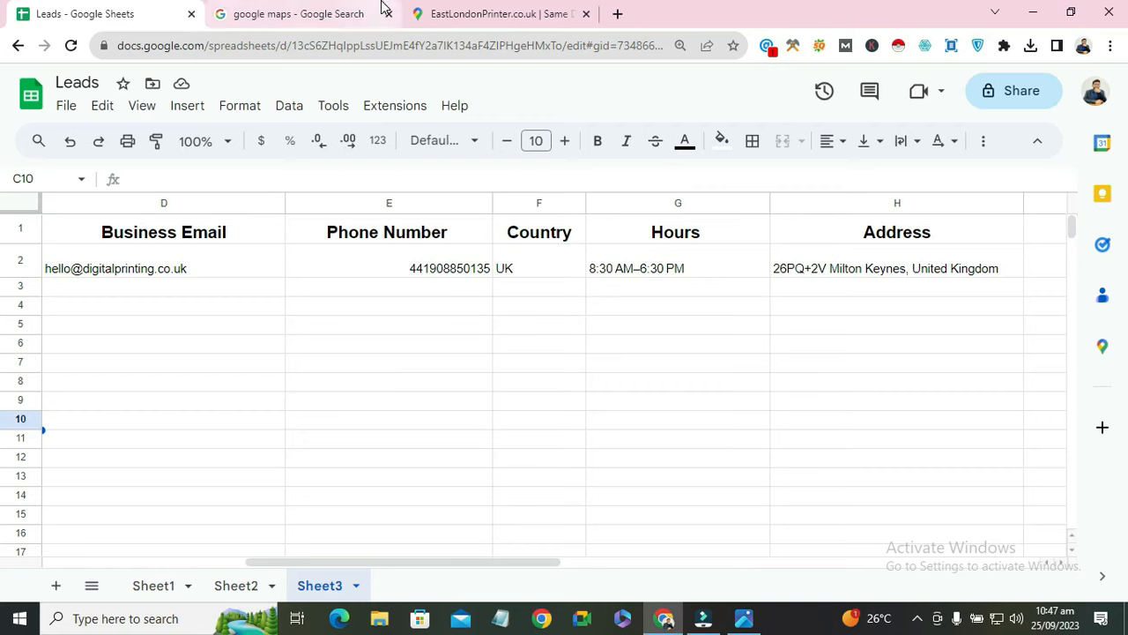
- Expand the weekly opening hours in the EastLondonPrinter.co.uk map listing and check them against Sheet3's Hours column
{"action": "left_click", "coordinate": [319, 11]}
{"action": "left_click", "coordinate": [493, 13]}
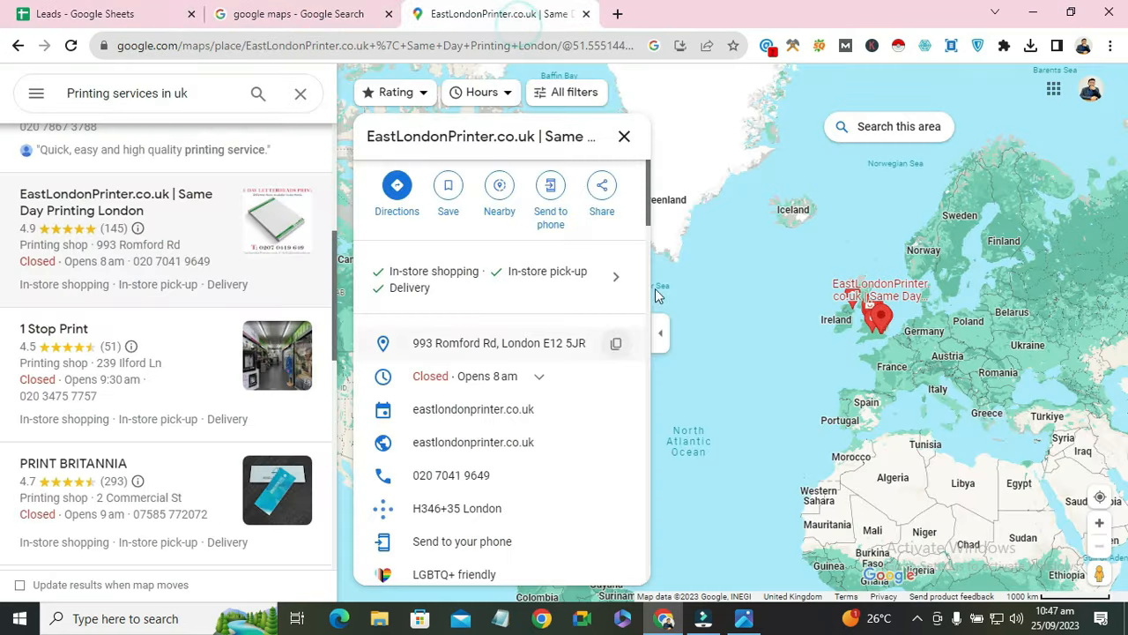
{"action": "left_click", "coordinate": [539, 379]}
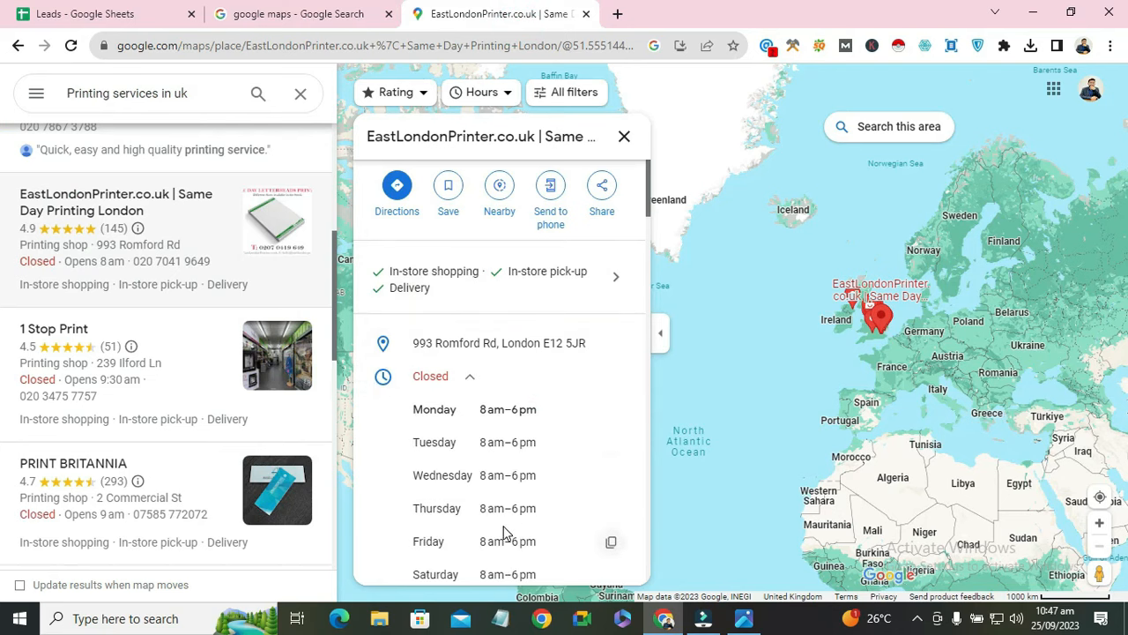
{"action": "left_click", "coordinate": [328, 11]}
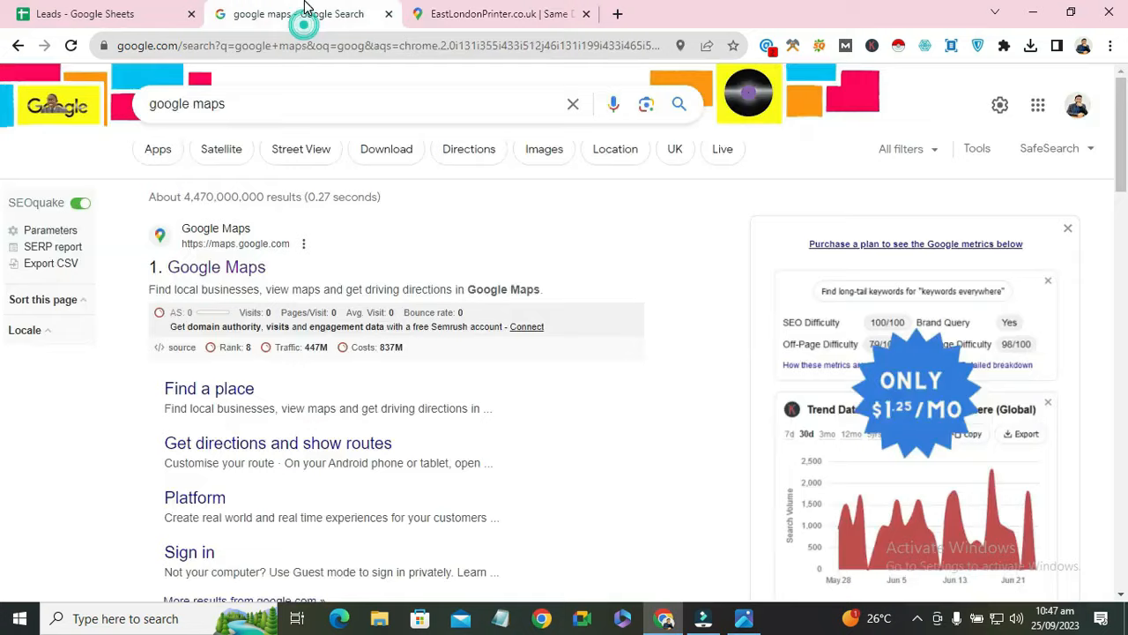
{"action": "left_click", "coordinate": [124, 12]}
{"action": "left_click_drag", "start_coordinate": [376, 564], "coordinate": [444, 565]}
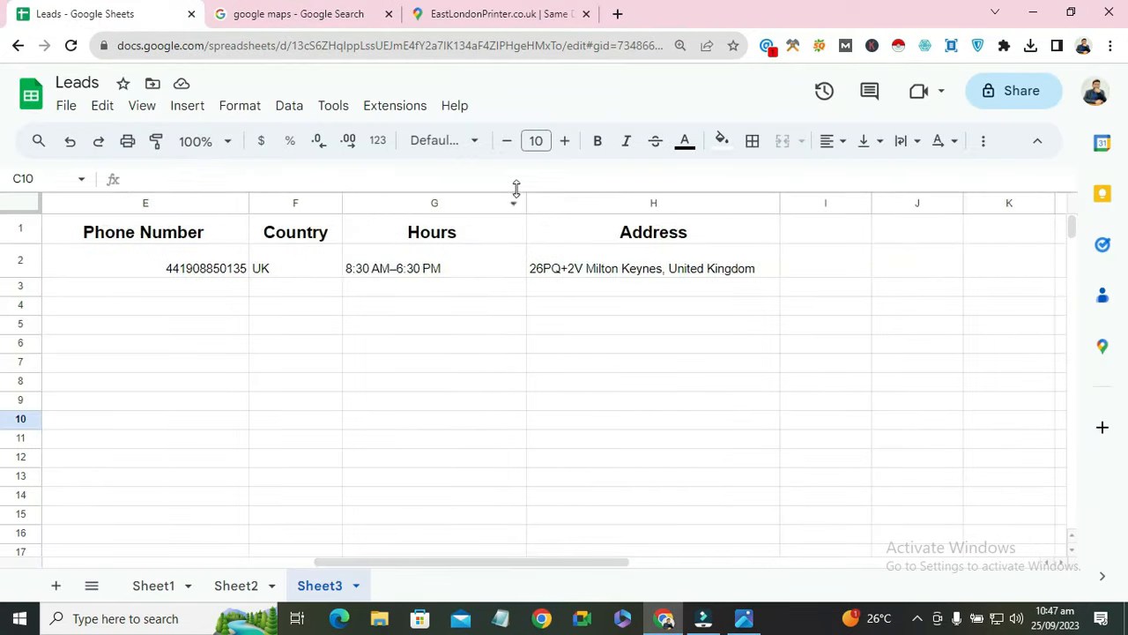
- Review the website, phone and address details in the Google Maps listing and return to Sheet3 of the Leads spreadsheet
{"action": "left_click", "coordinate": [462, 11]}
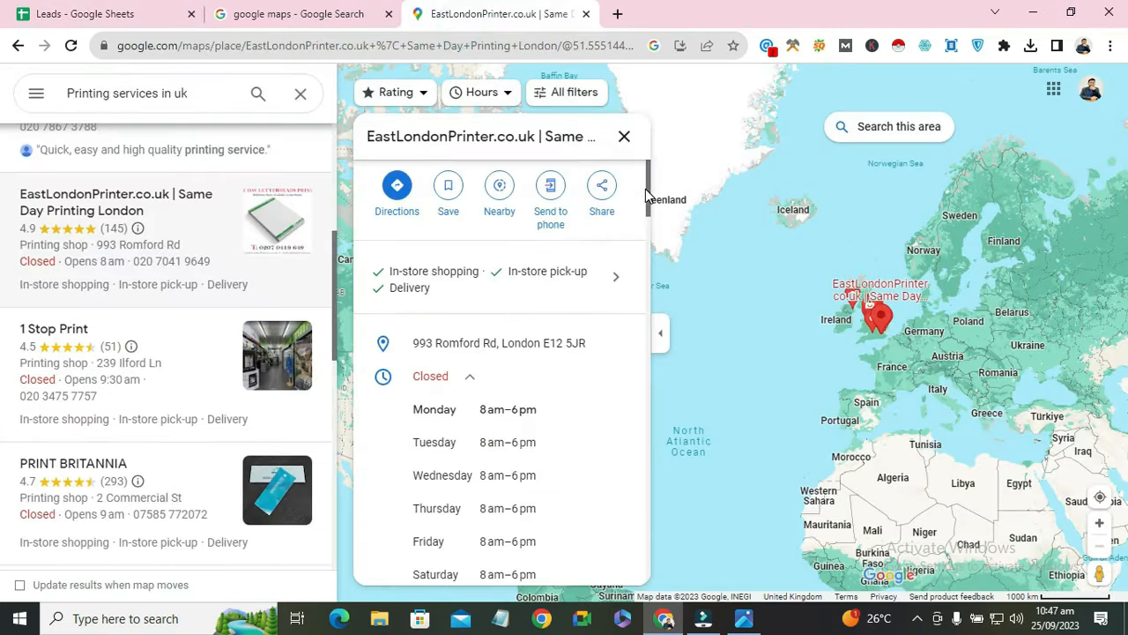
{"action": "left_click_drag", "start_coordinate": [648, 191], "coordinate": [652, 259]}
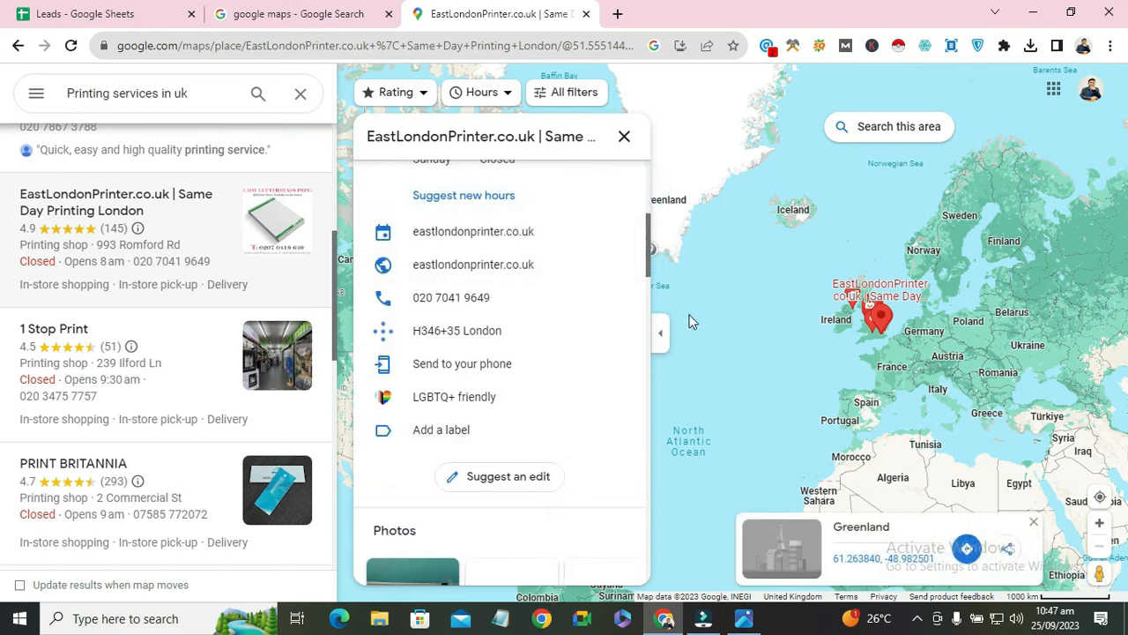
{"action": "left_click_drag", "start_coordinate": [653, 248], "coordinate": [640, 187]}
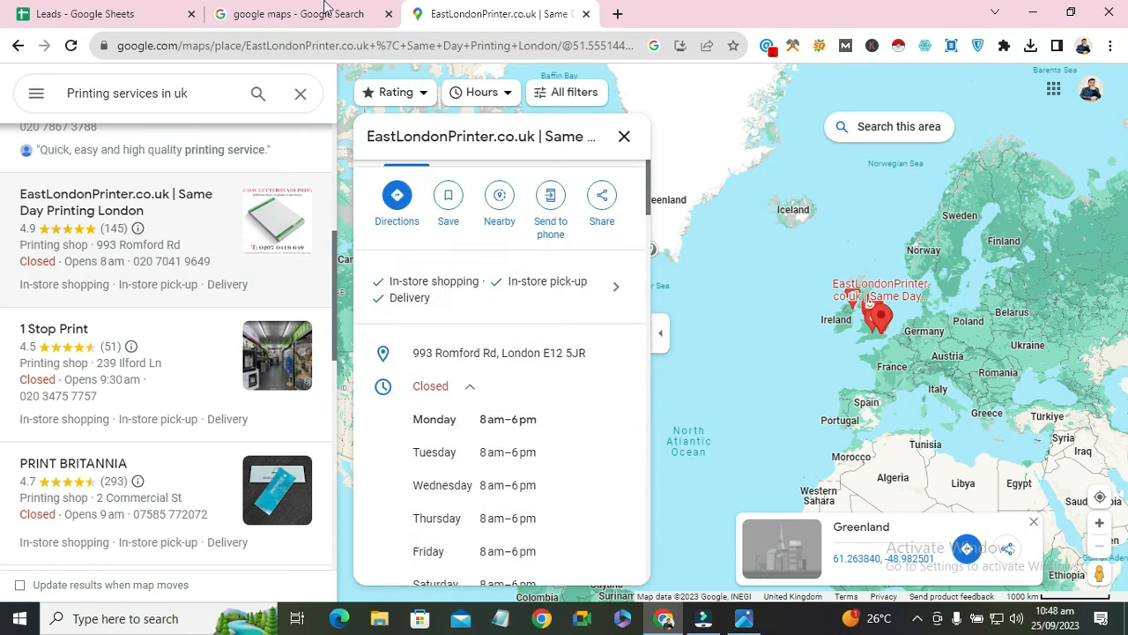
{"action": "left_click", "coordinate": [111, 8]}
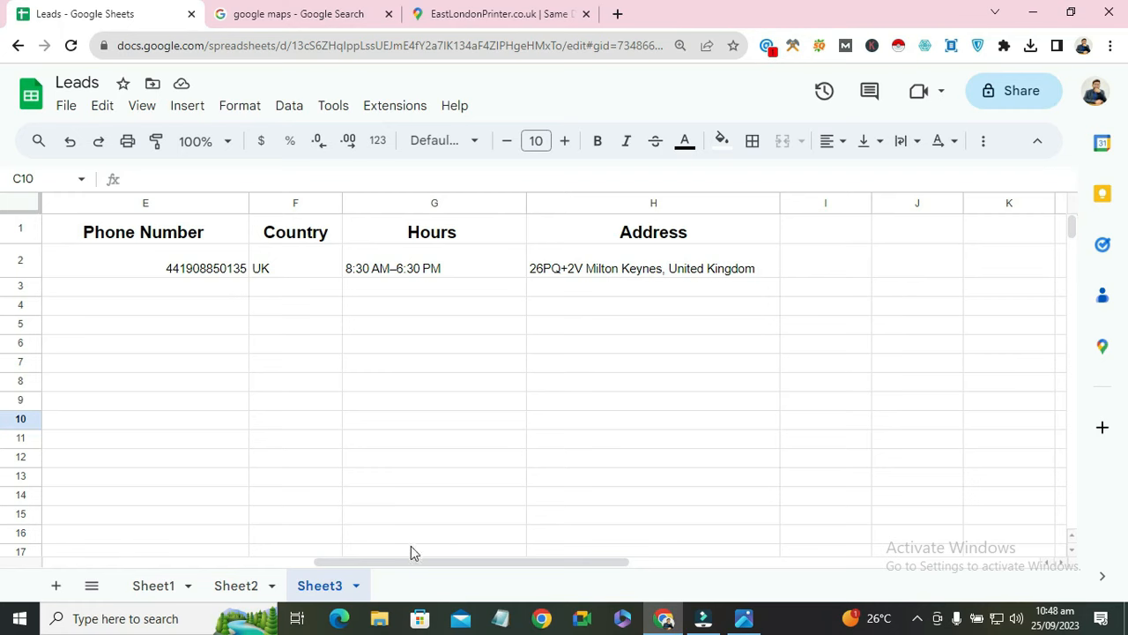
- Compare the lead column layouts on Sheet1, Sheet2 and Sheet3 of the Leads spreadsheet, from Company Name across to Hours
{"action": "left_click_drag", "start_coordinate": [377, 565], "coordinate": [43, 534]}
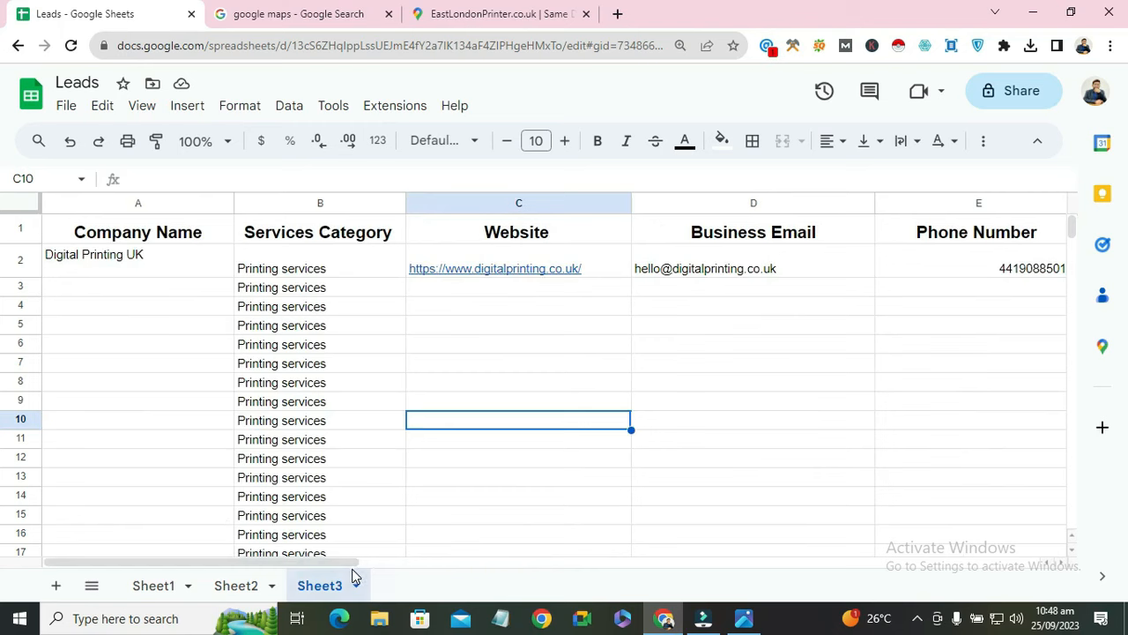
{"action": "left_click", "coordinate": [147, 586]}
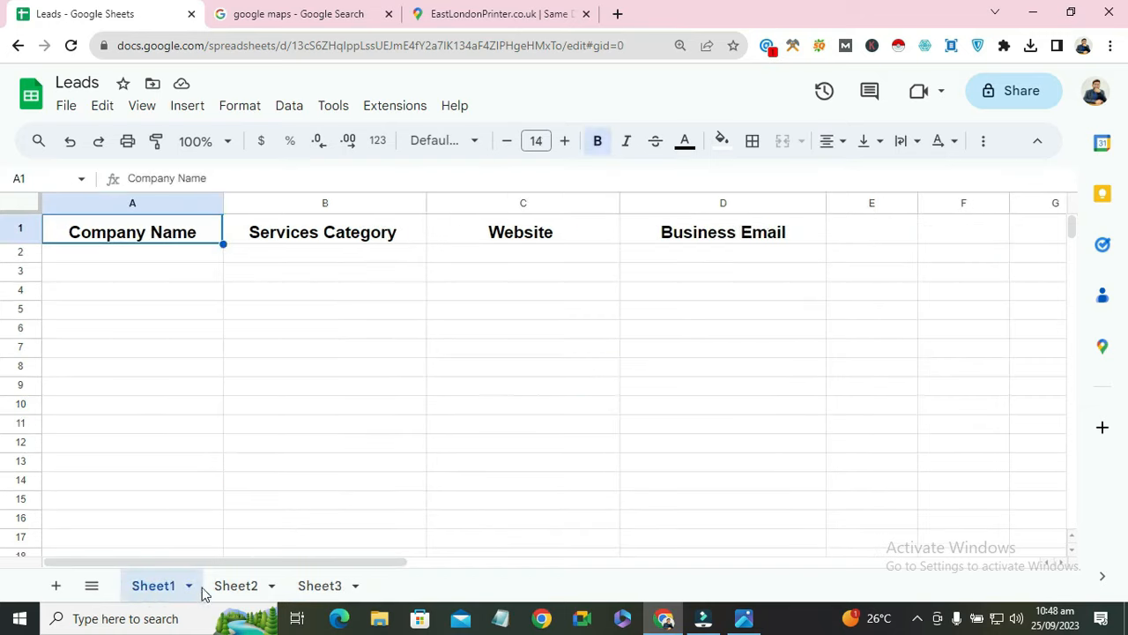
{"action": "left_click", "coordinate": [250, 591]}
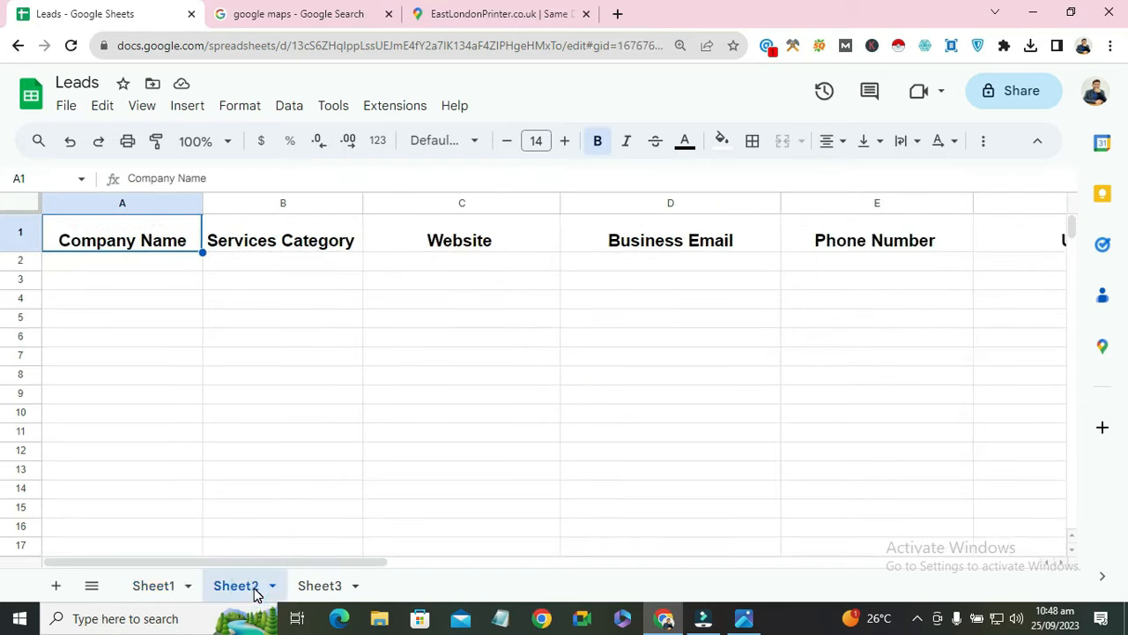
{"action": "left_click", "coordinate": [314, 590]}
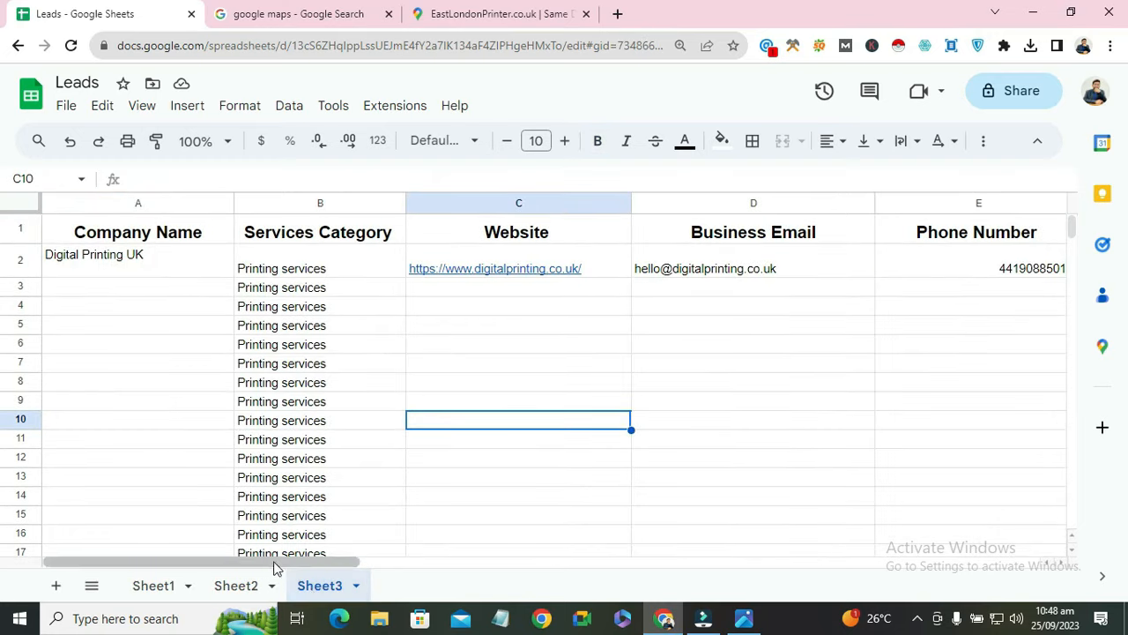
{"action": "left_click_drag", "start_coordinate": [274, 562], "coordinate": [240, 498]}
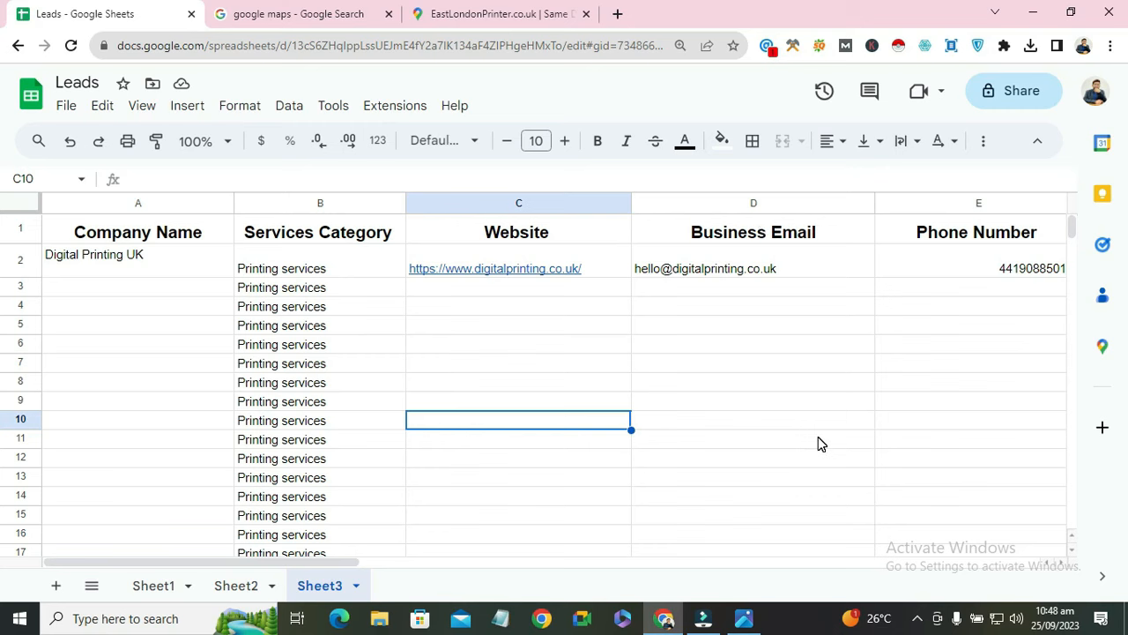
{"action": "left_click_drag", "start_coordinate": [313, 556], "coordinate": [386, 559]}
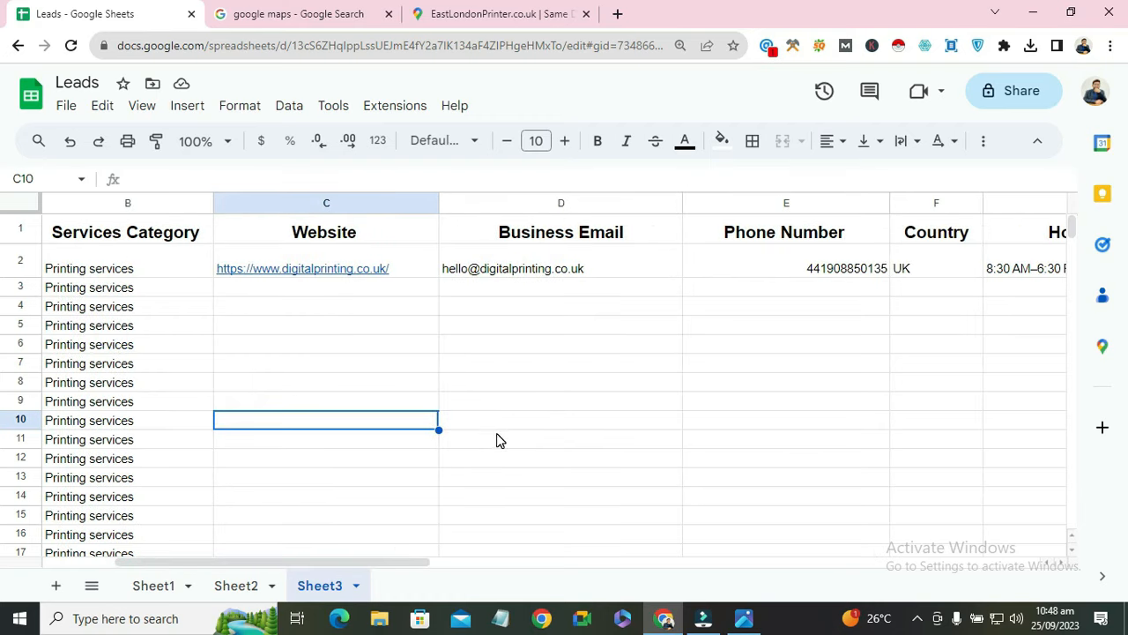
{"action": "left_click", "coordinate": [288, 562]}
{"action": "scroll", "coordinate": [311, 561], "scroll_direction": "left", "scroll_amount": 2}
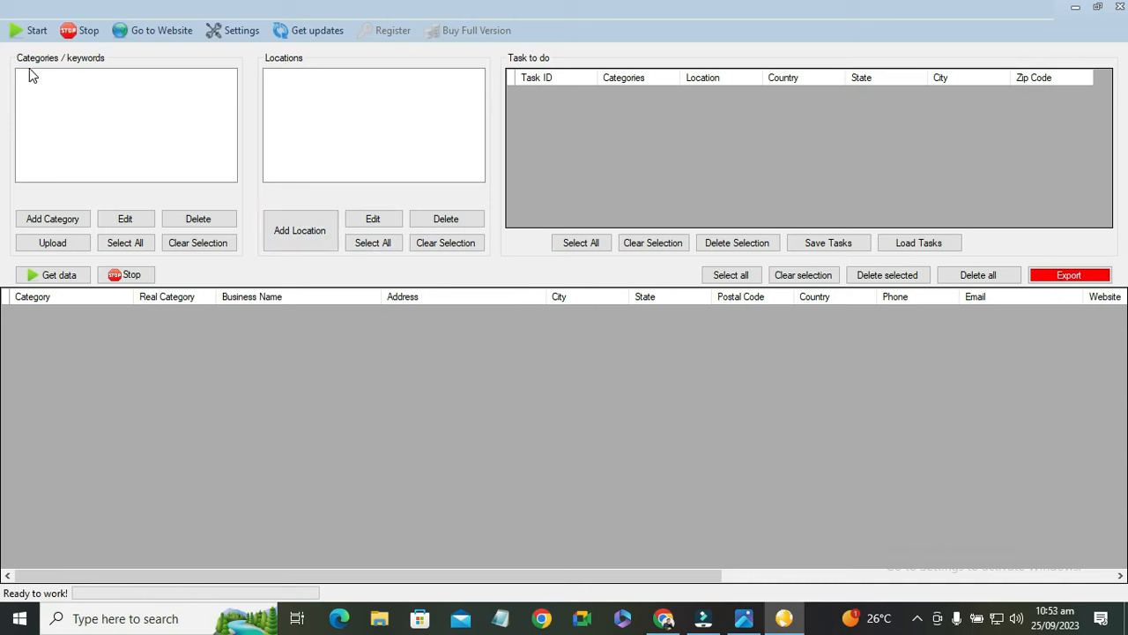
- Switch to the desktop business data extractor and add "Fashion" as a category keyword
{"action": "left_click", "coordinate": [62, 220]}
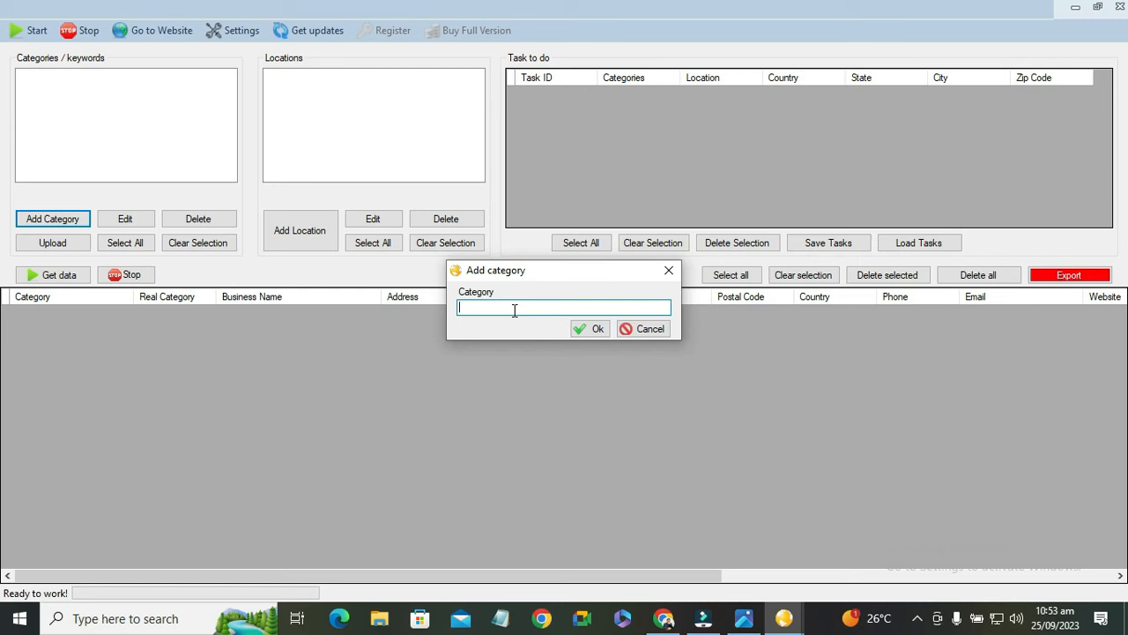
{"action": "type", "text": "Fashion"}
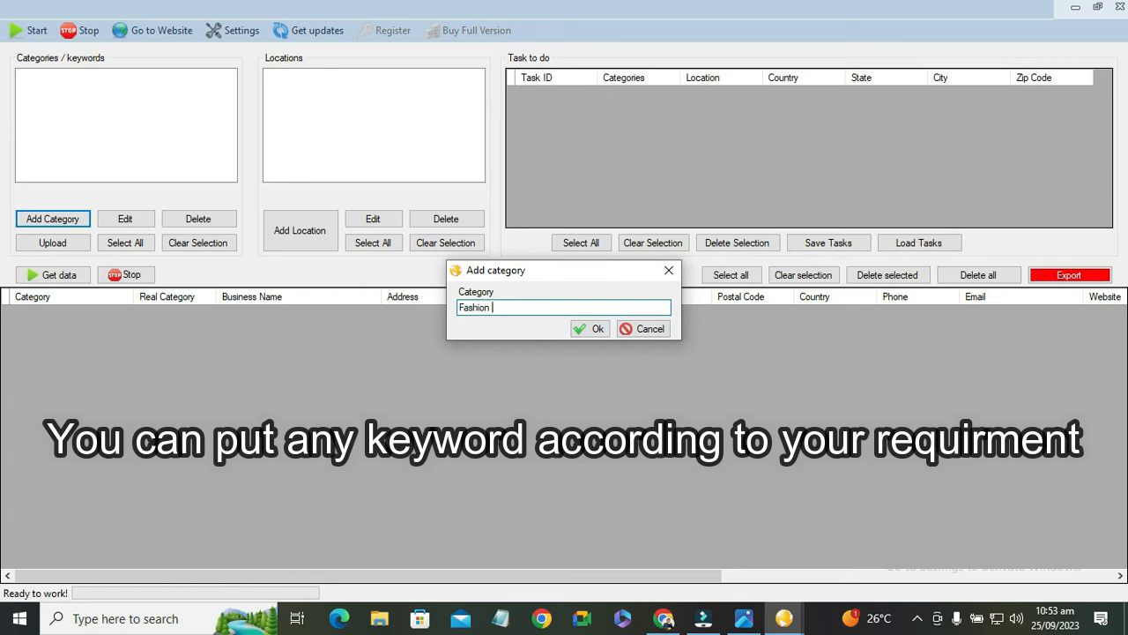
{"action": "left_click", "coordinate": [589, 330]}
{"action": "left_click", "coordinate": [24, 77]}
{"action": "left_click", "coordinate": [23, 77]}
{"action": "left_click", "coordinate": [23, 77]}
- Start a new search location and set its country to United States of America
{"action": "left_click", "coordinate": [329, 170]}
{"action": "left_click", "coordinate": [358, 126]}
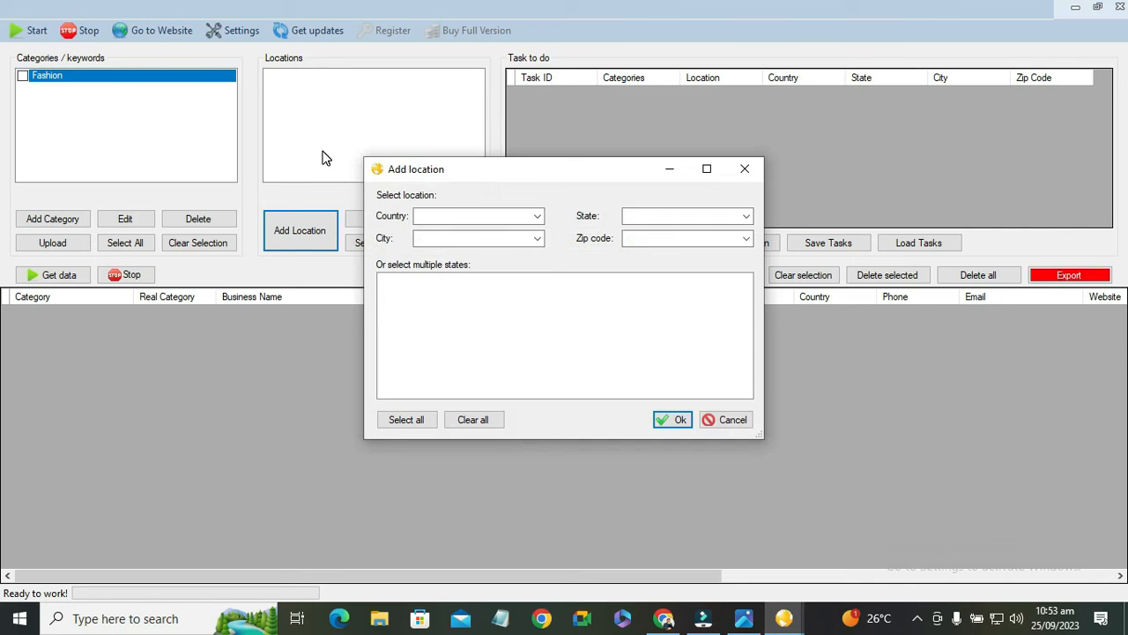
{"action": "left_click", "coordinate": [435, 217]}
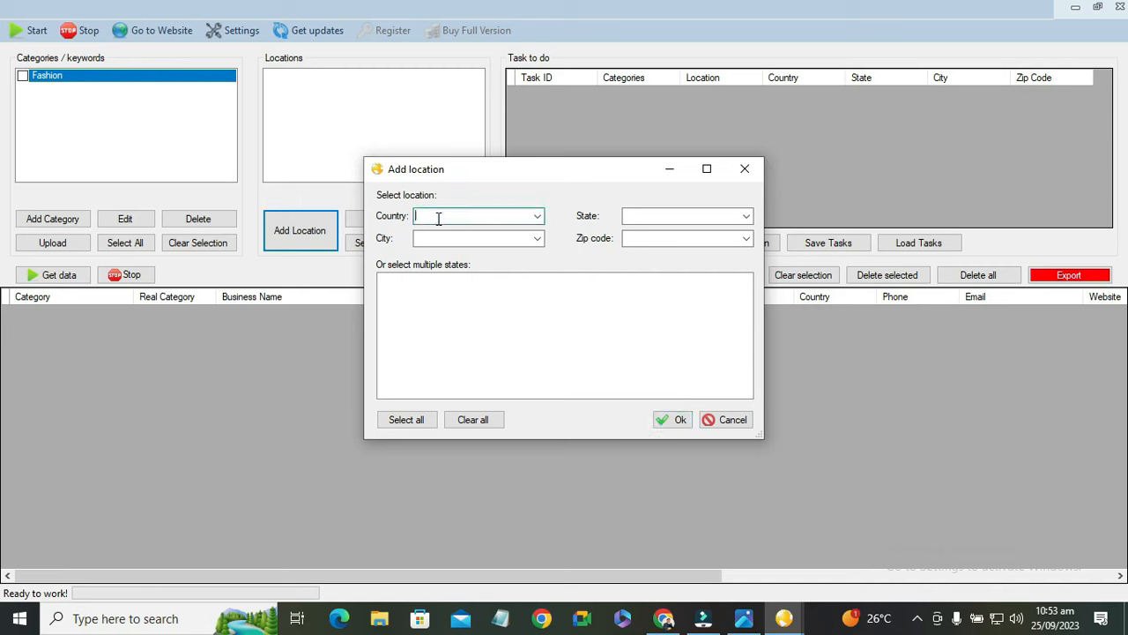
{"action": "left_click", "coordinate": [537, 216]}
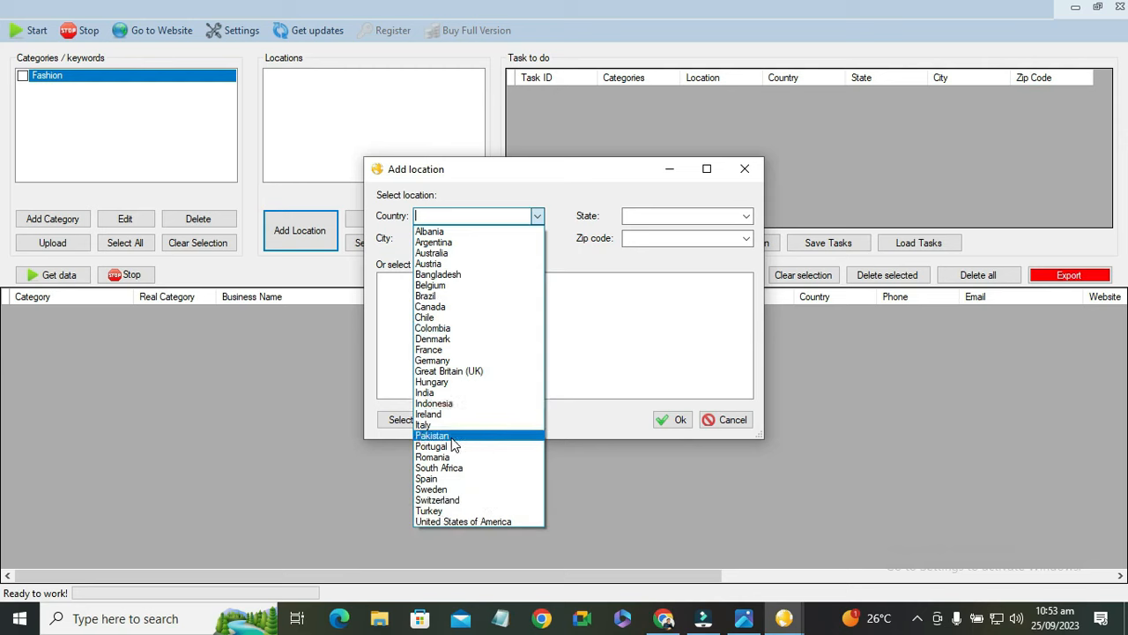
{"action": "left_click", "coordinate": [456, 522]}
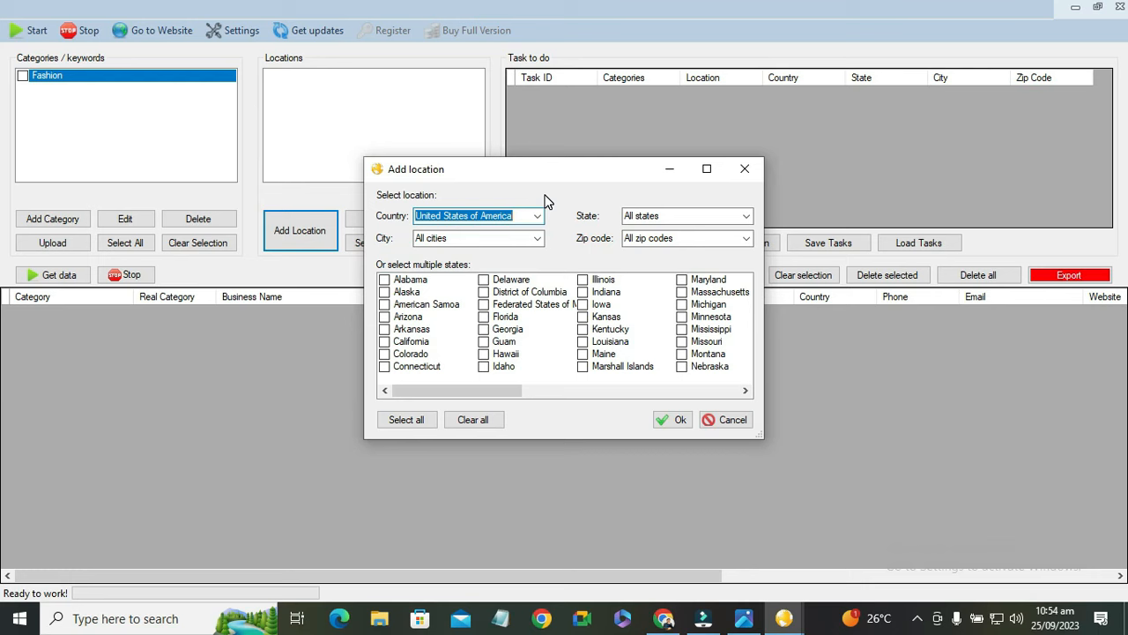
{"action": "left_click_drag", "start_coordinate": [447, 394], "coordinate": [444, 369]}
{"action": "left_click", "coordinate": [645, 220]}
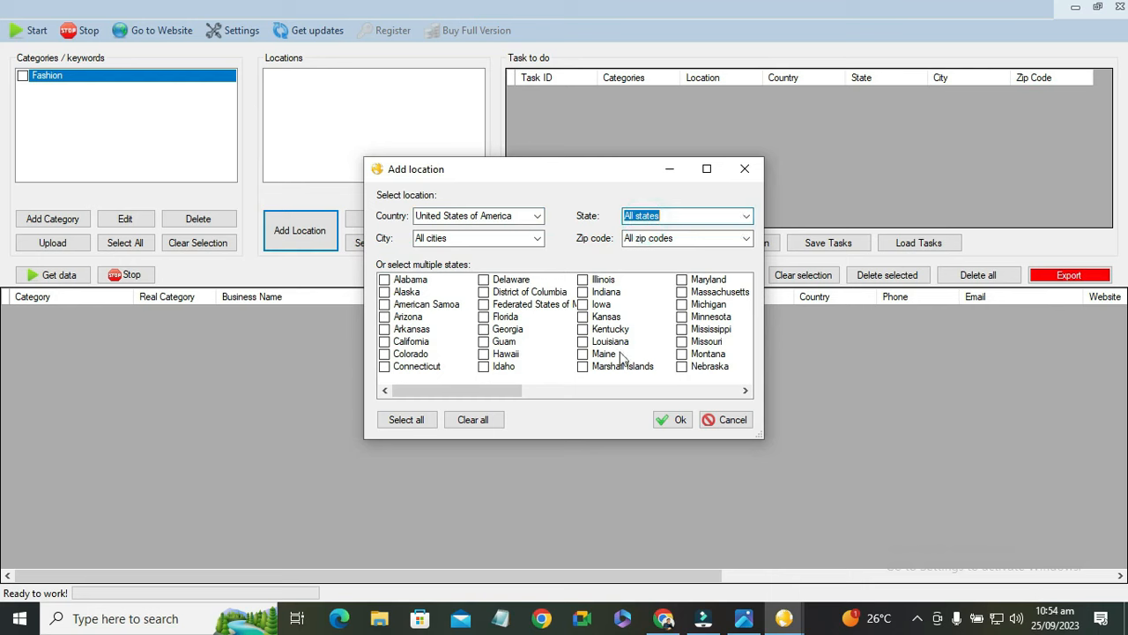
- Mark Maine in the multiple-state selection for the new location, leaving Alabama unselected
{"action": "left_click", "coordinate": [385, 280]}
{"action": "left_click", "coordinate": [385, 281]}
{"action": "left_click", "coordinate": [391, 281]}
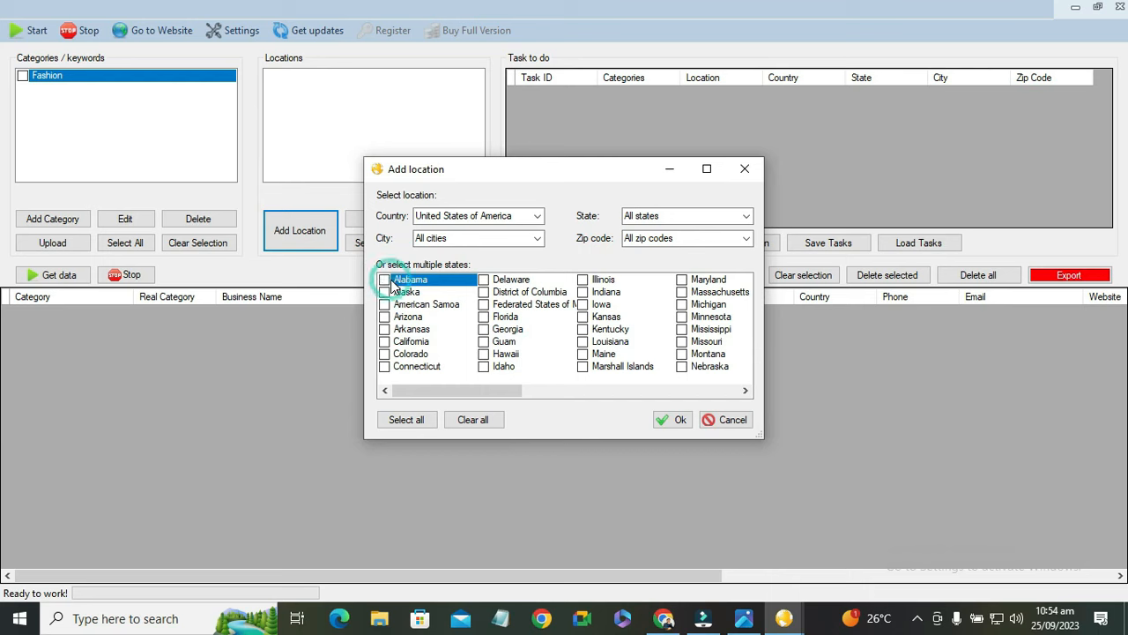
{"action": "left_click", "coordinate": [582, 355]}
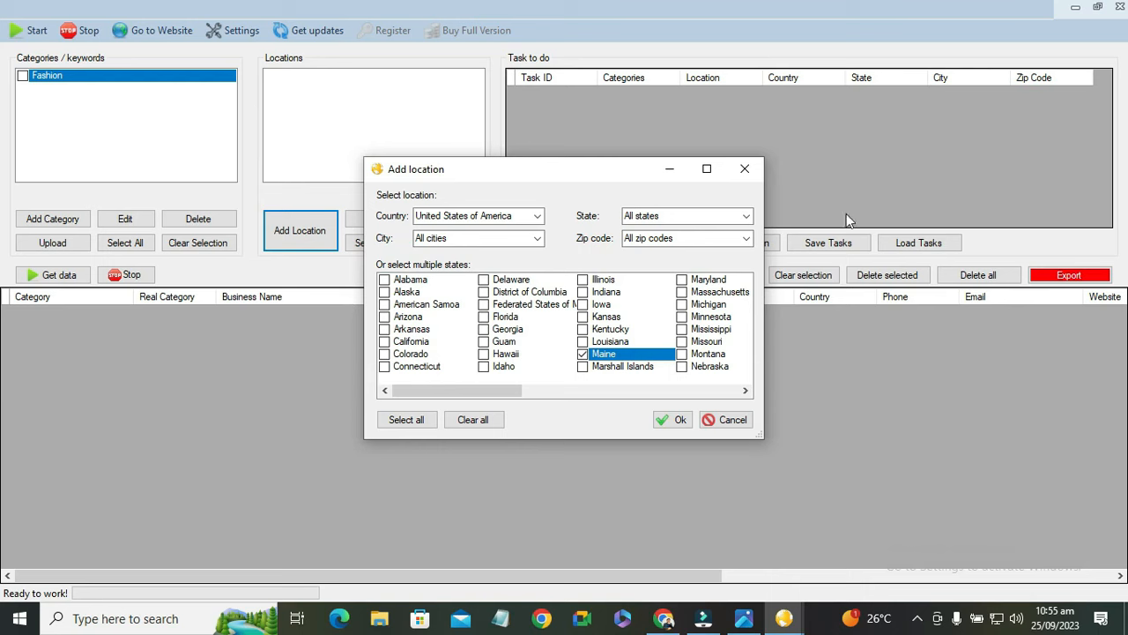
- Set the location's state to Maine, keep all cities and all zip codes, and add it to the locations
{"action": "left_click", "coordinate": [538, 240]}
{"action": "left_click", "coordinate": [540, 240]}
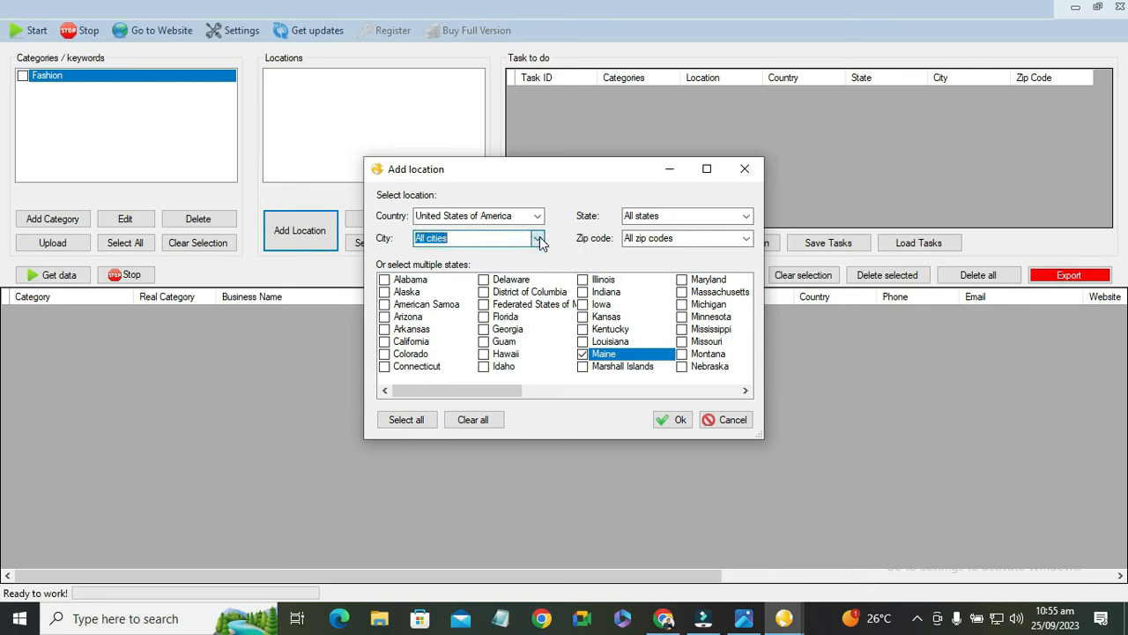
{"action": "left_click", "coordinate": [745, 240]}
{"action": "left_click", "coordinate": [746, 241]}
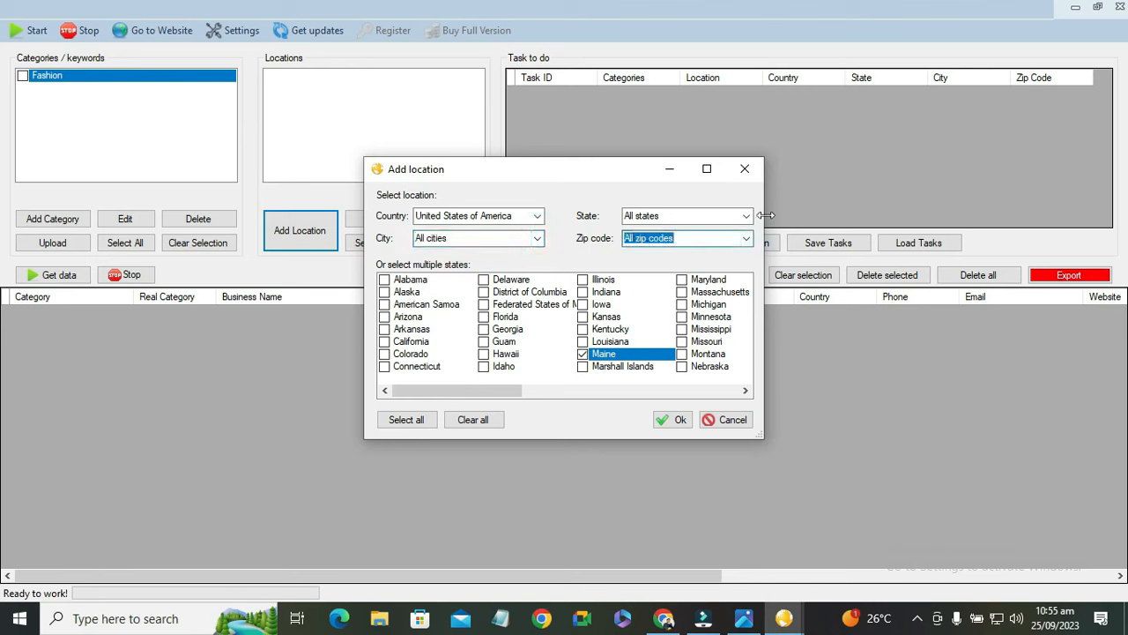
{"action": "left_click", "coordinate": [745, 215]}
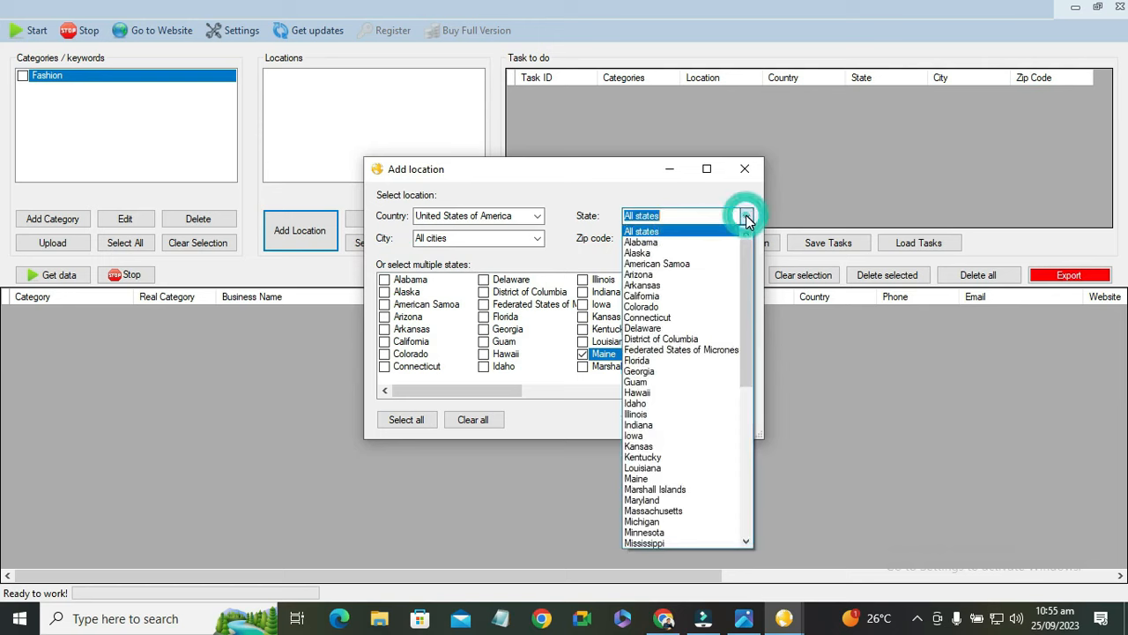
{"action": "left_click", "coordinate": [746, 217]}
{"action": "left_click", "coordinate": [746, 217]}
{"action": "left_click", "coordinate": [745, 264]}
{"action": "left_click_drag", "start_coordinate": [746, 265], "coordinate": [746, 268]}
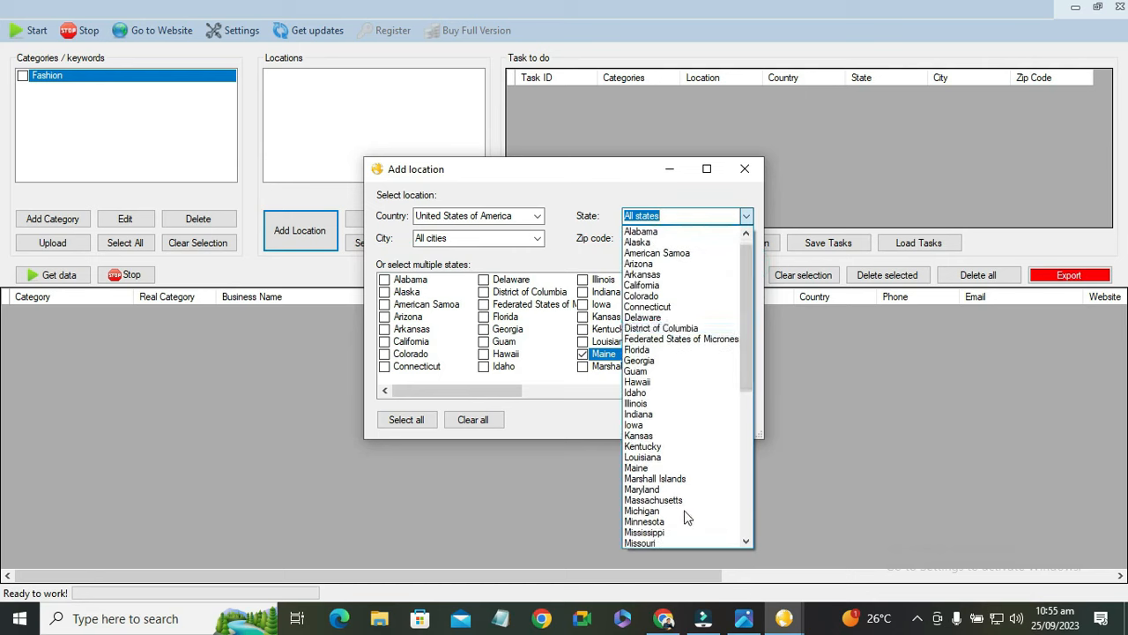
{"action": "left_click", "coordinate": [662, 468]}
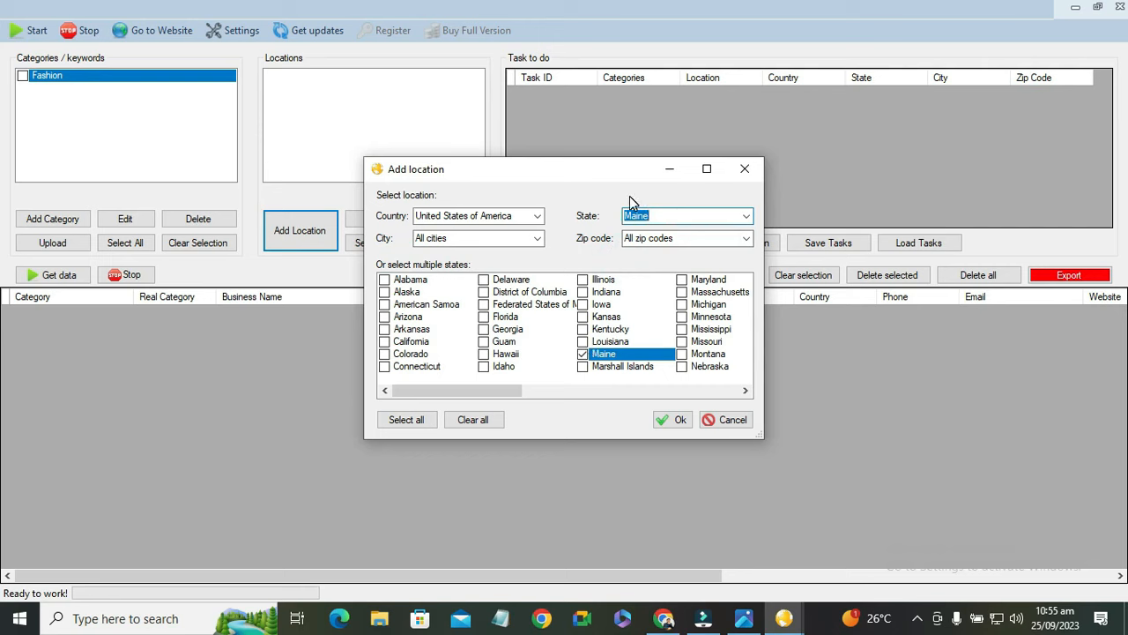
{"action": "left_click", "coordinate": [680, 422]}
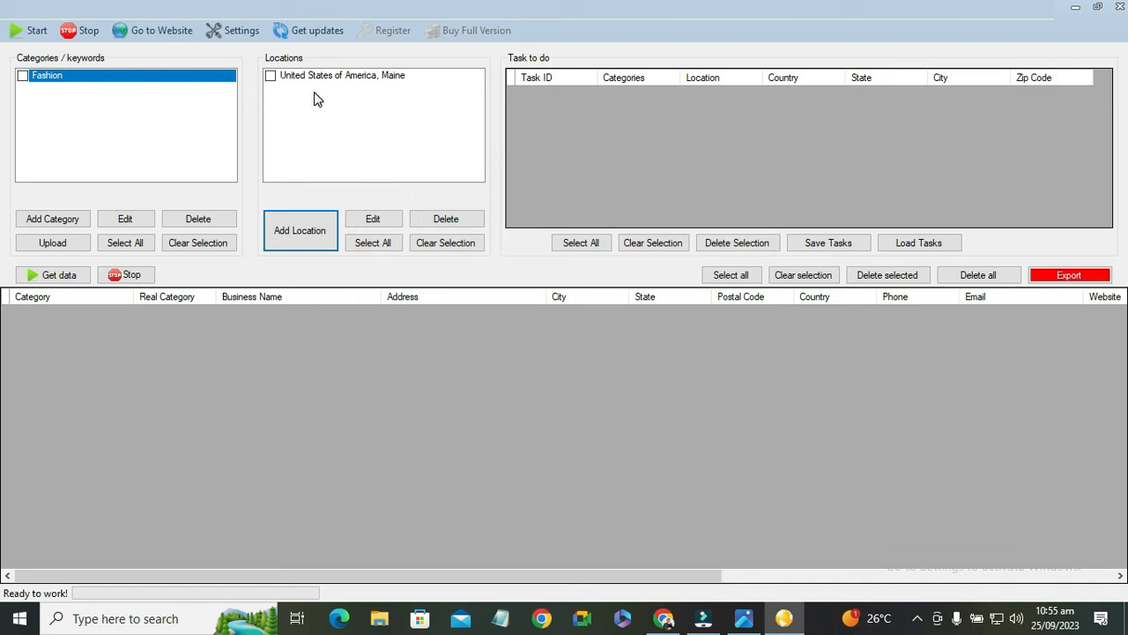
- Include the United States of America, Maine location and the Fashion category in the data extraction
{"action": "left_click", "coordinate": [271, 76]}
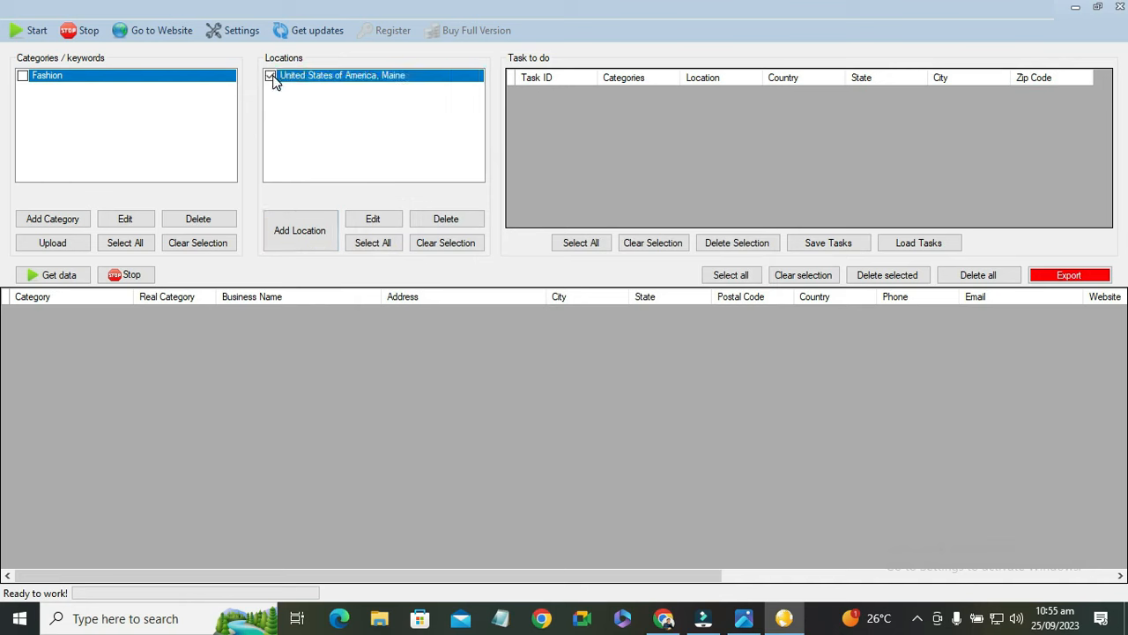
{"action": "left_click", "coordinate": [23, 78]}
{"action": "left_click", "coordinate": [271, 267]}
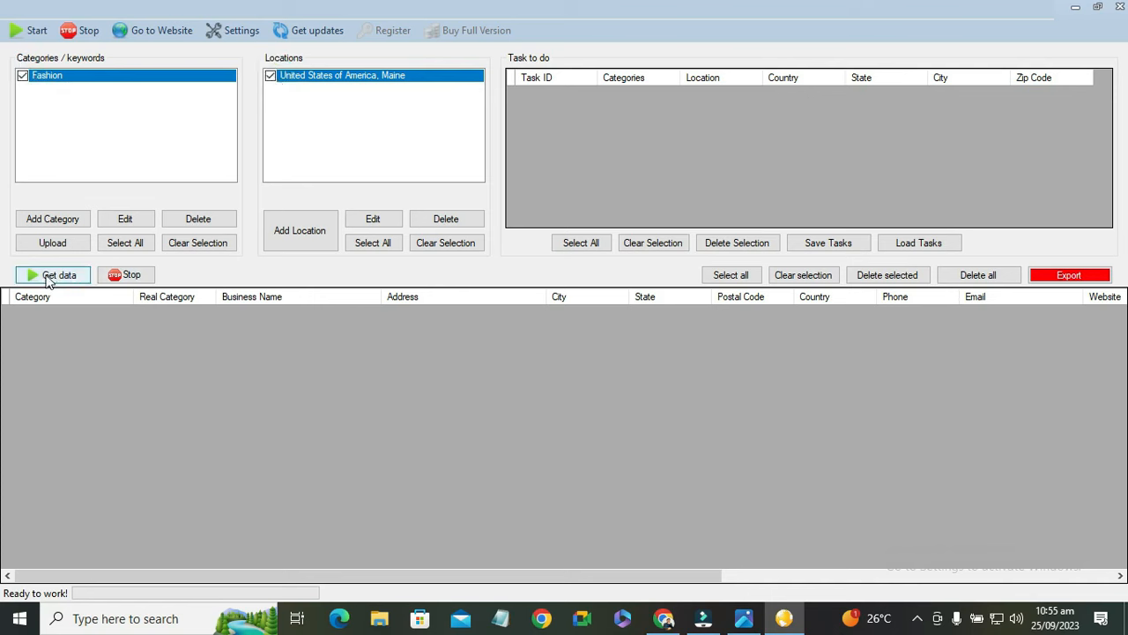